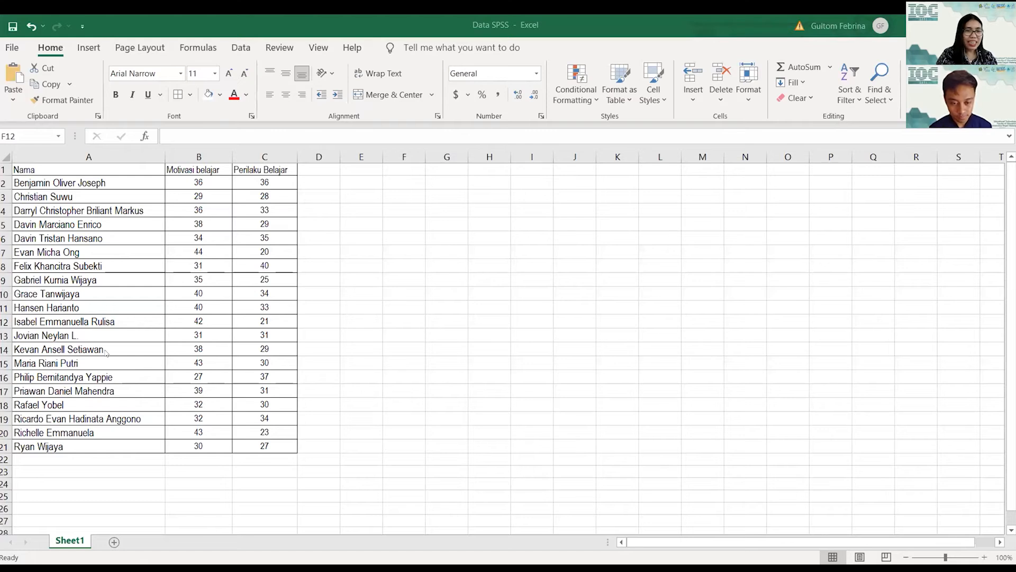
Step: Check the names and both score columns in Excel by selecting A2:A21, B2:B21 and C2:C21
{"action": "left_click_drag", "start_coordinate": [69, 188], "coordinate": [75, 439]}
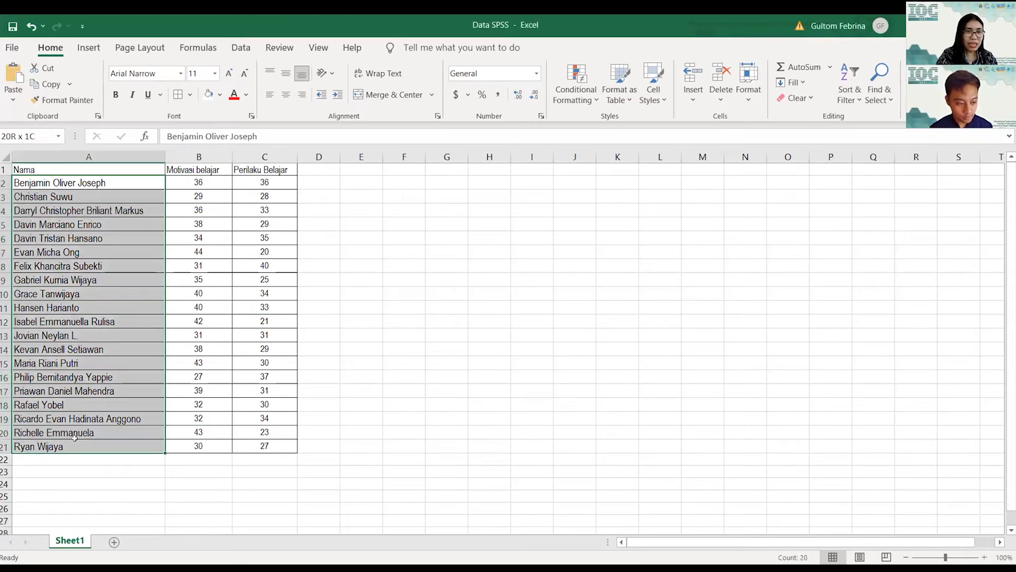
{"action": "left_click_drag", "start_coordinate": [198, 183], "coordinate": [239, 459]}
{"action": "left_click_drag", "start_coordinate": [289, 182], "coordinate": [286, 448]}
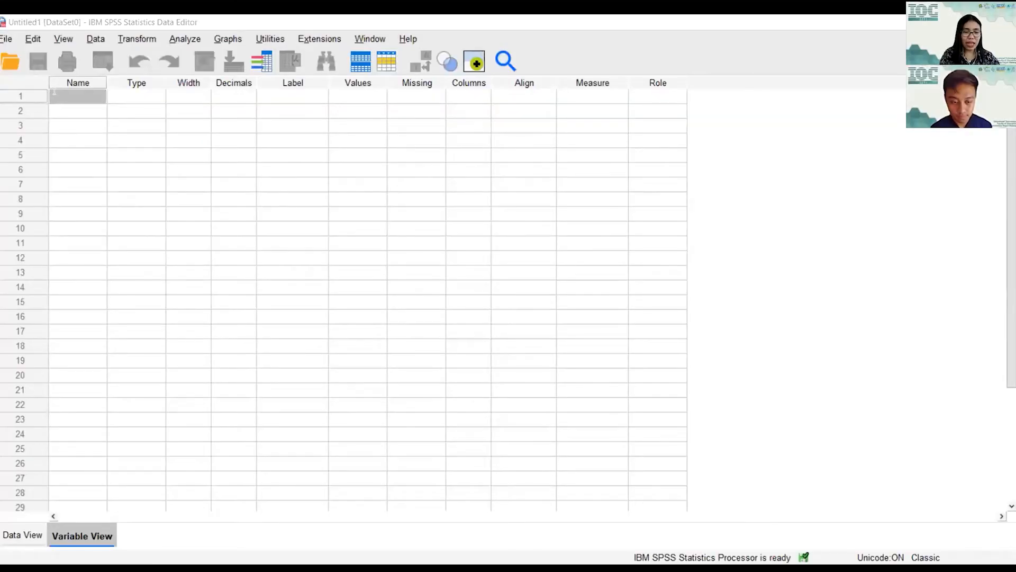
Step: Enter Nama, Motivasi_Berprestasi and Perilaku_Belajar as the names of variable rows 1–3
{"action": "left_click", "coordinate": [54, 92]}
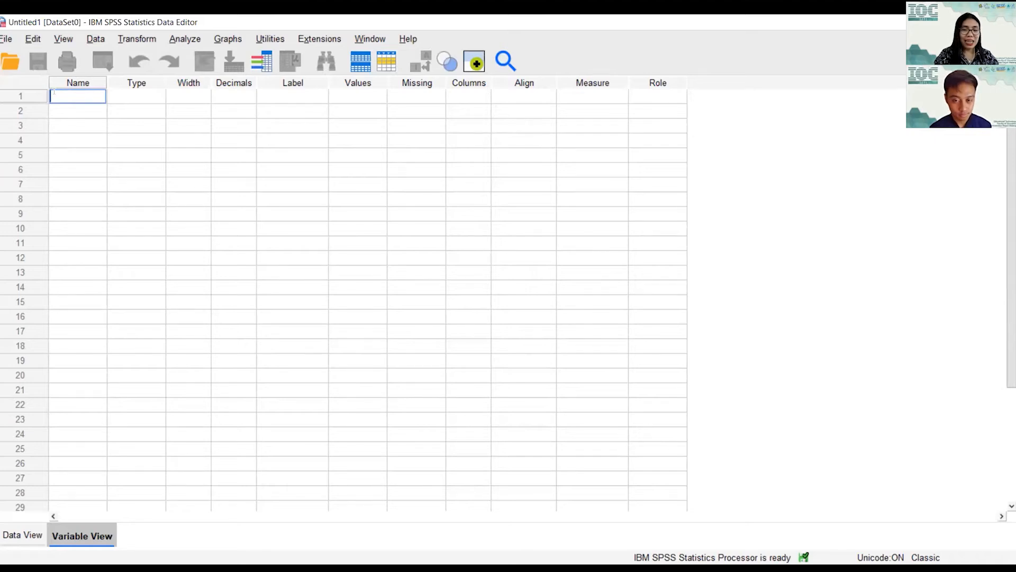
{"action": "type", "text": "Nama"}
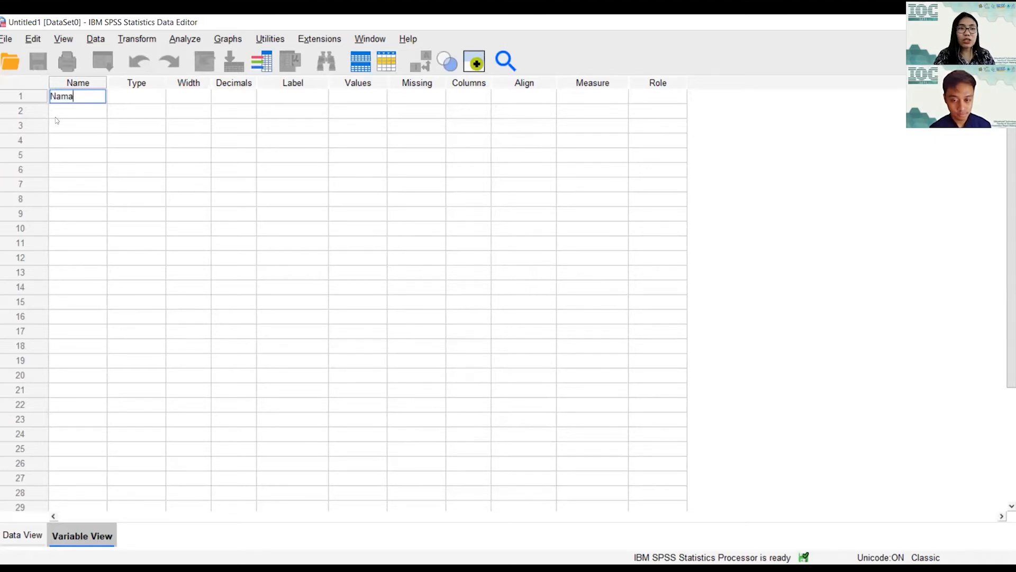
{"action": "left_click", "coordinate": [62, 112]}
{"action": "type", "text": "M"}
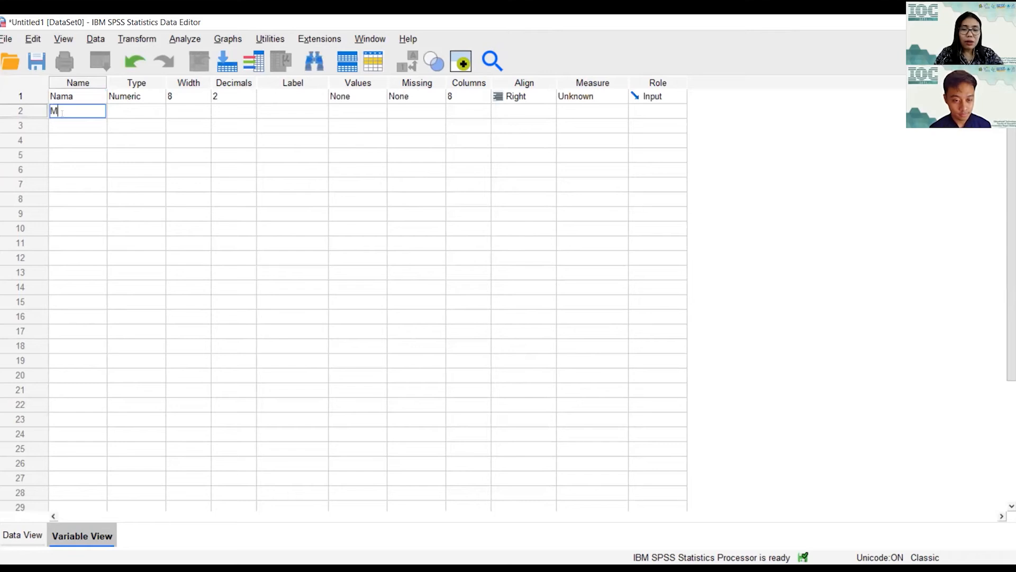
{"action": "type", "text": "otivasi"}
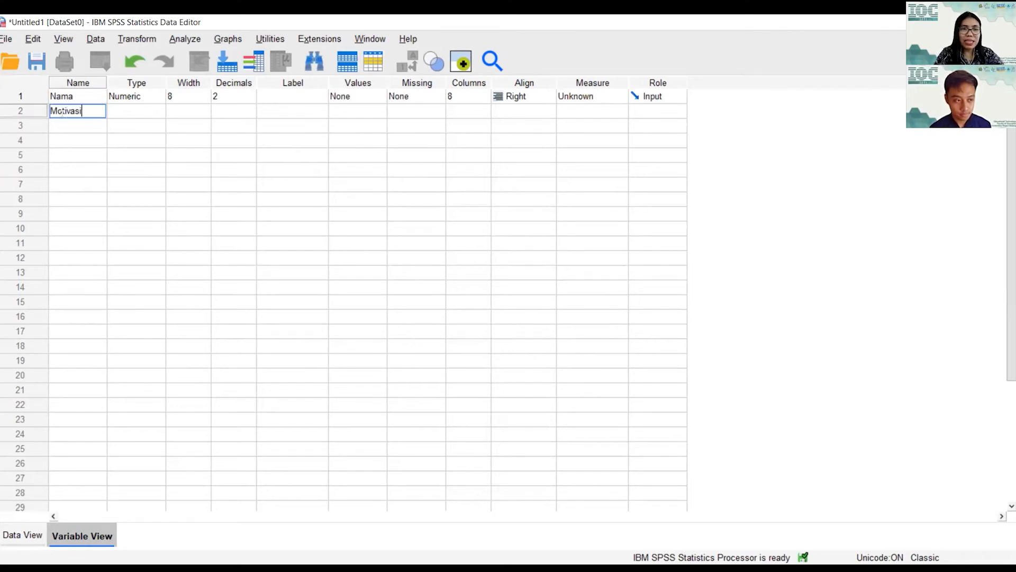
{"action": "type", "text": "_Be"}
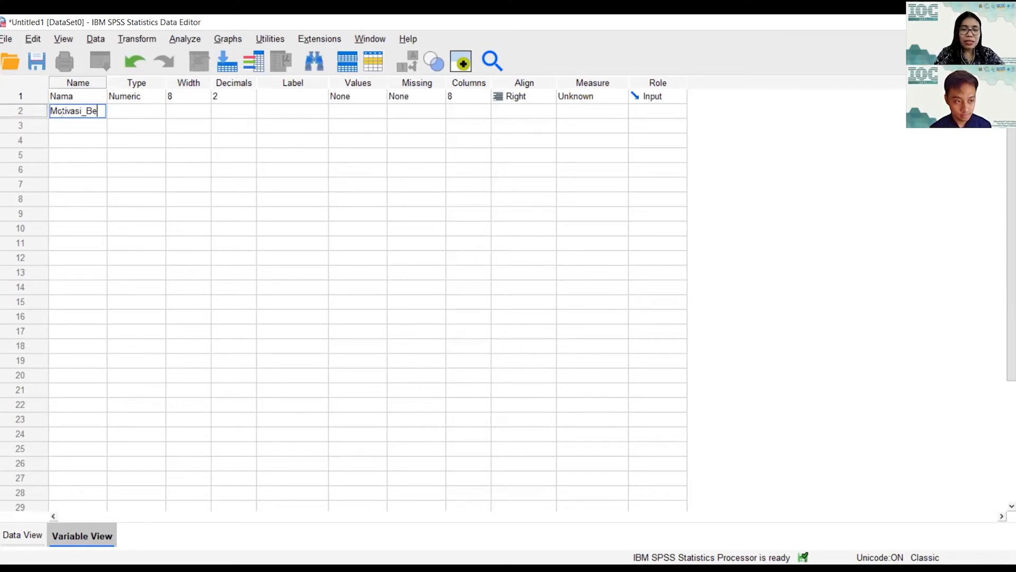
{"action": "type", "text": "rprestasi"}
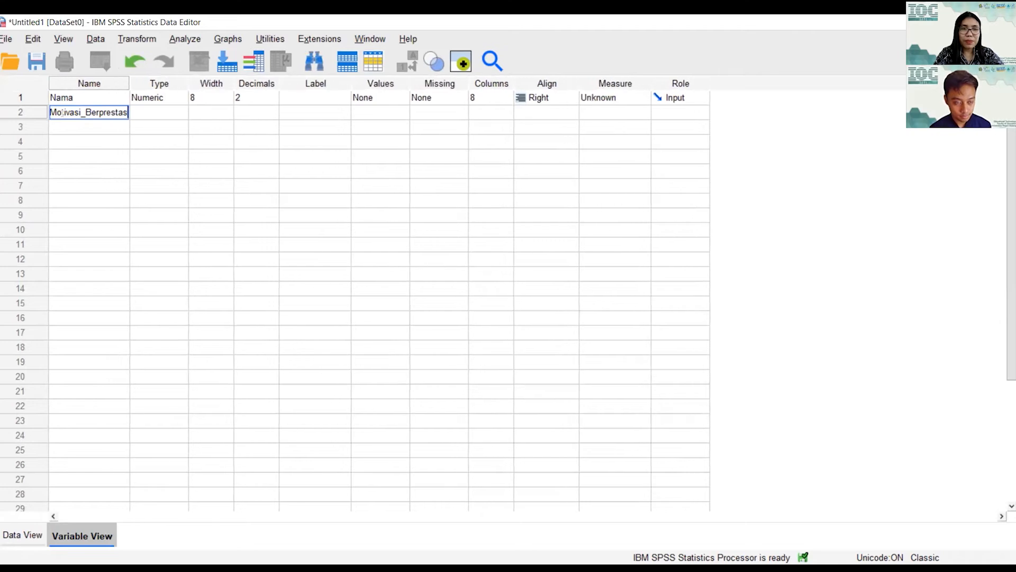
{"action": "left_click", "coordinate": [66, 125]}
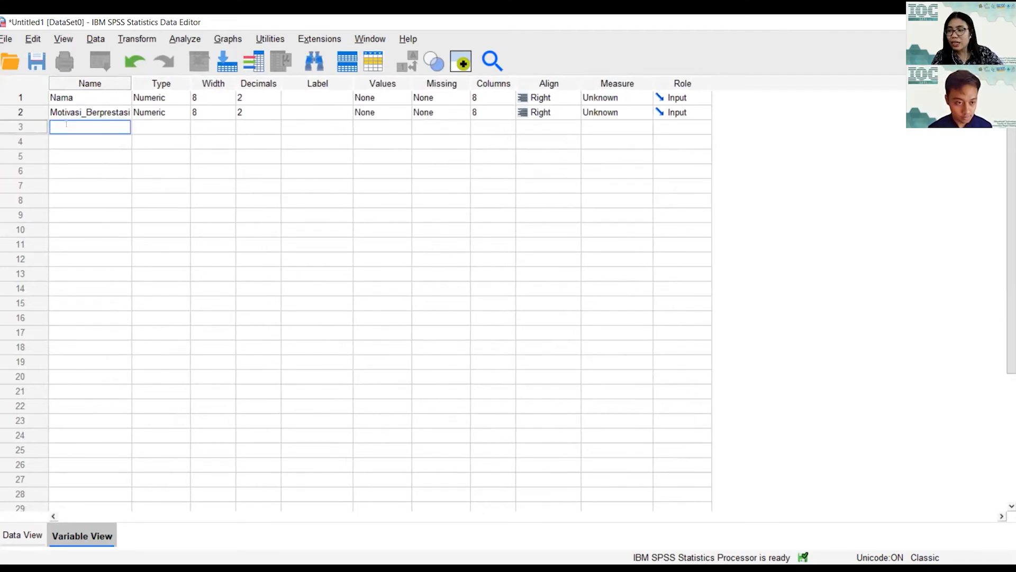
{"action": "type", "text": "Peri"}
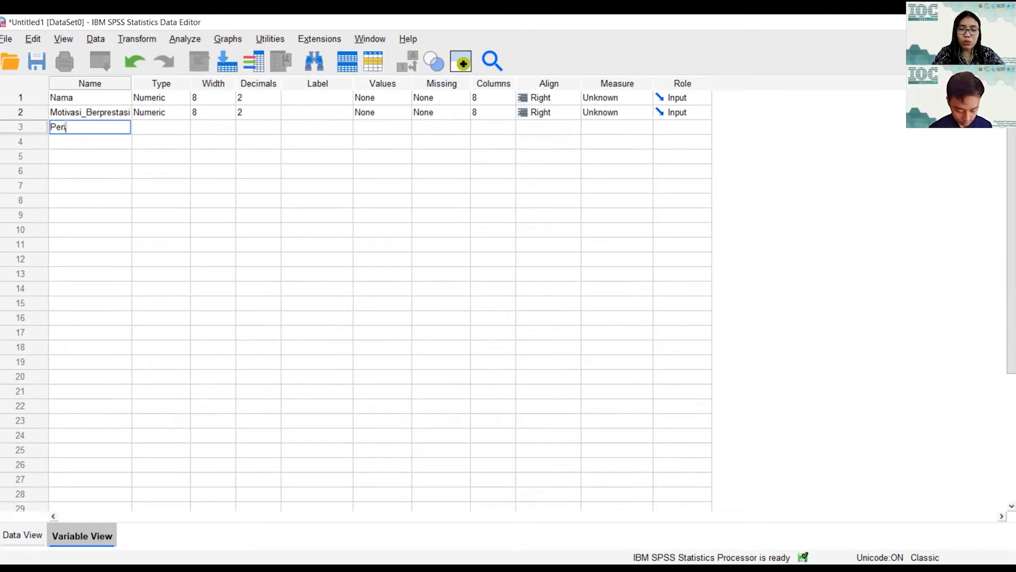
{"action": "type", "text": "laku_"}
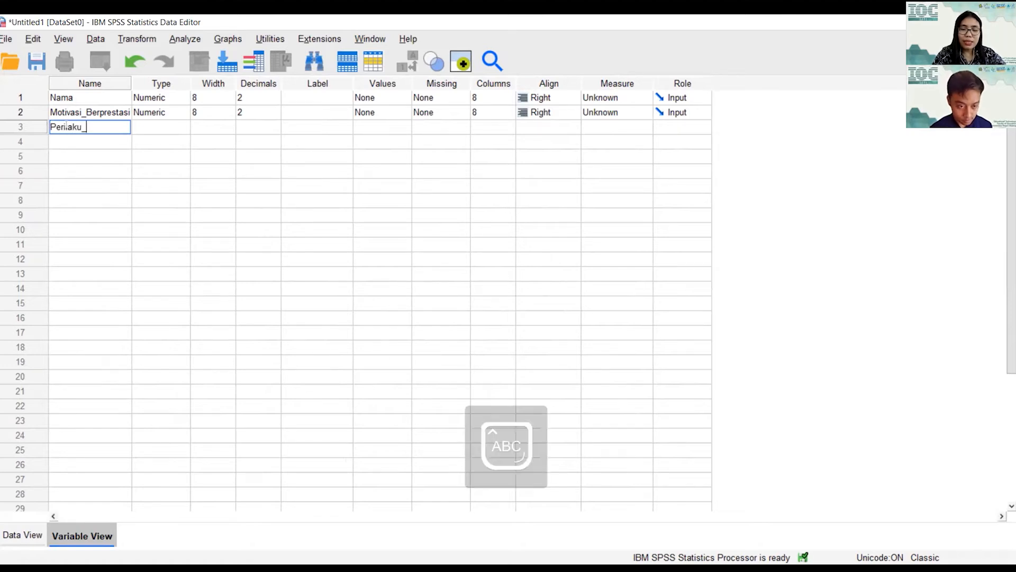
{"action": "type", "text": "Belajar"}
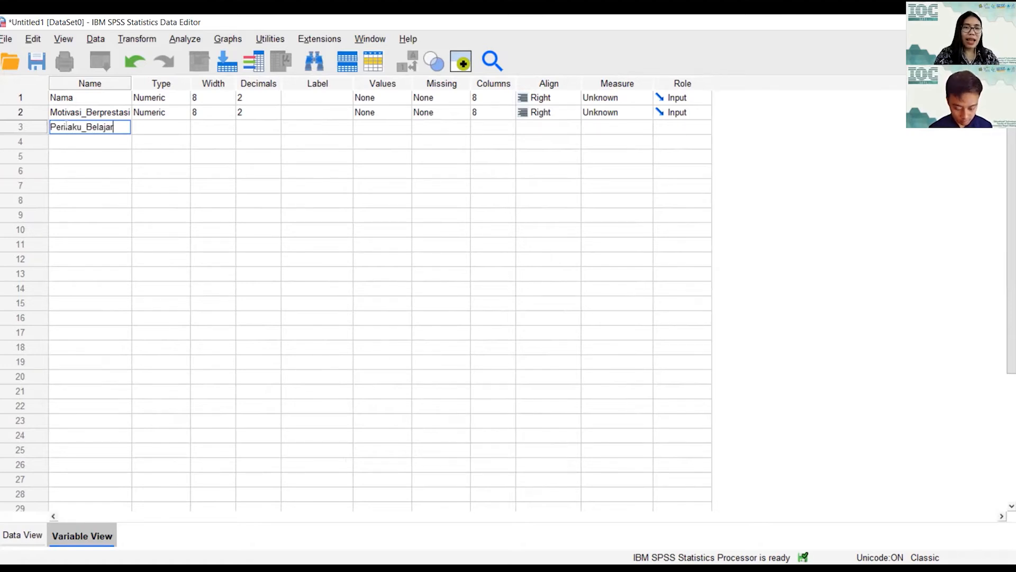
{"action": "left_click", "coordinate": [84, 151]}
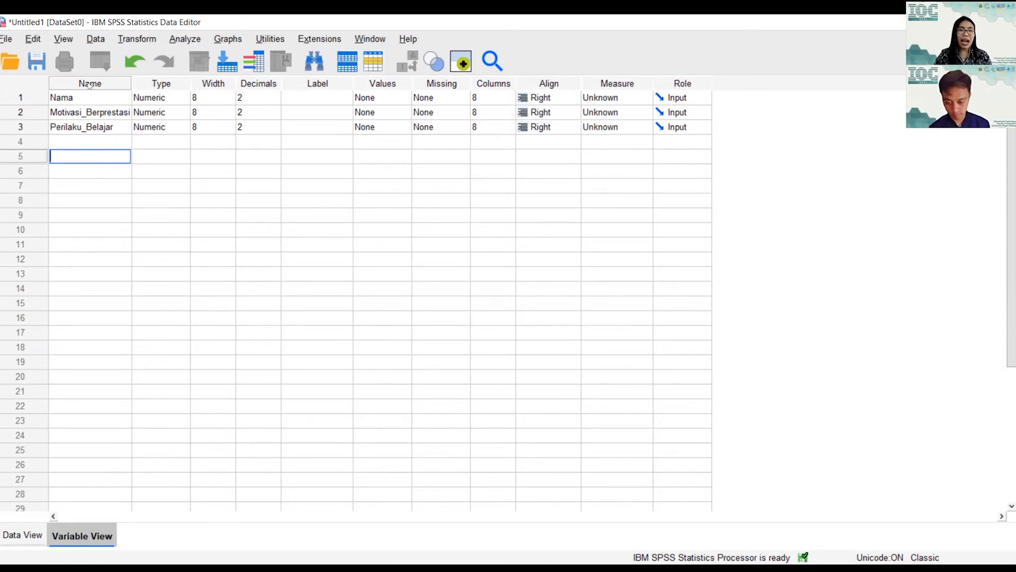
{"action": "left_click", "coordinate": [24, 536]}
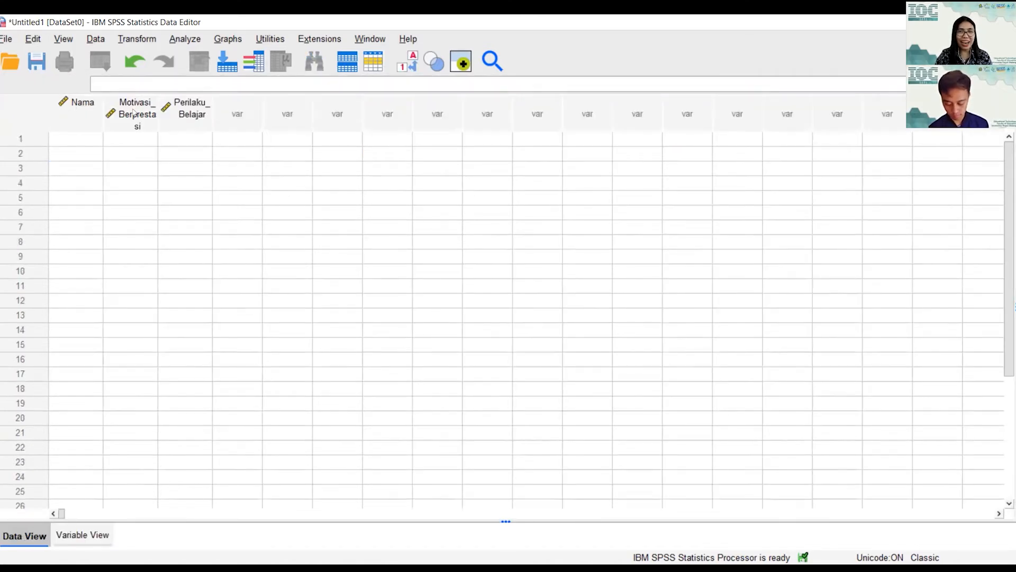
{"action": "left_click", "coordinate": [95, 524]}
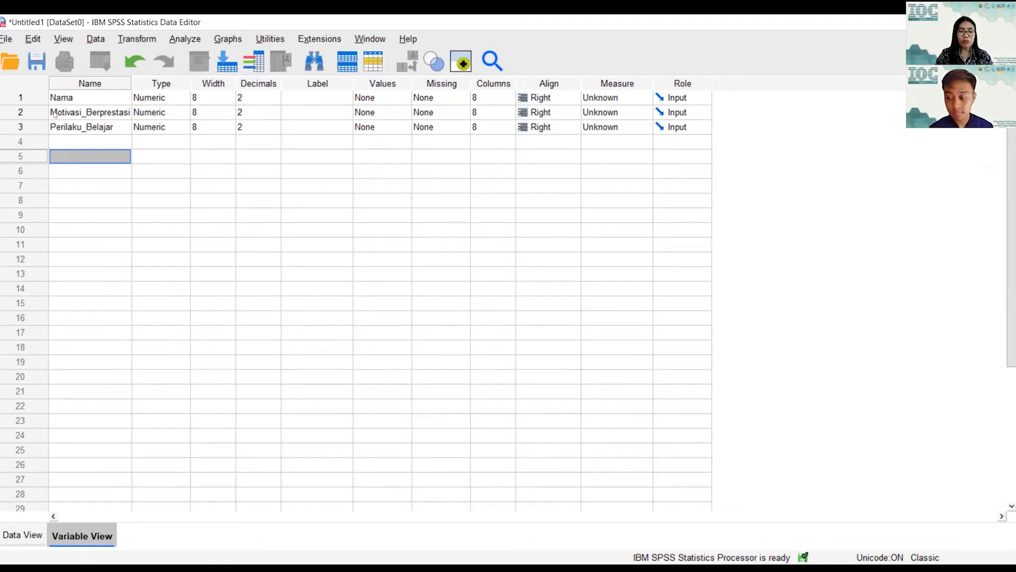
{"action": "left_click", "coordinate": [81, 112]}
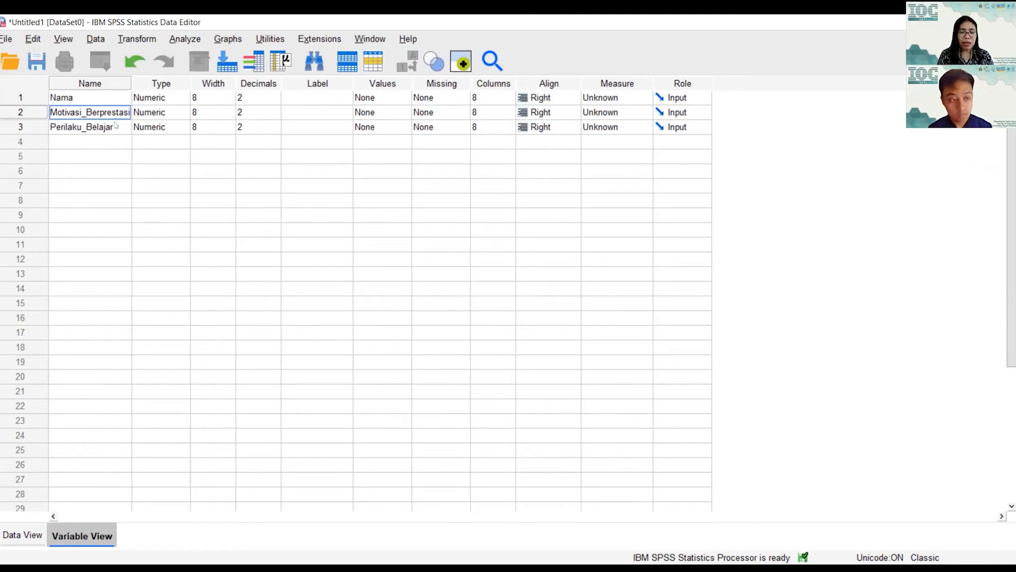
{"action": "key", "text": "BackSpace"}
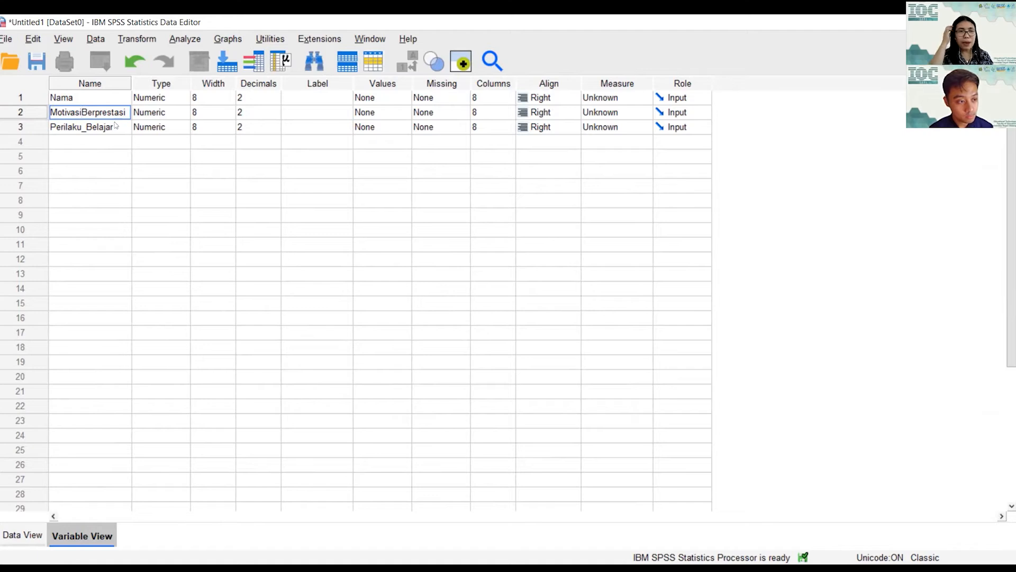
{"action": "left_click", "coordinate": [114, 125]}
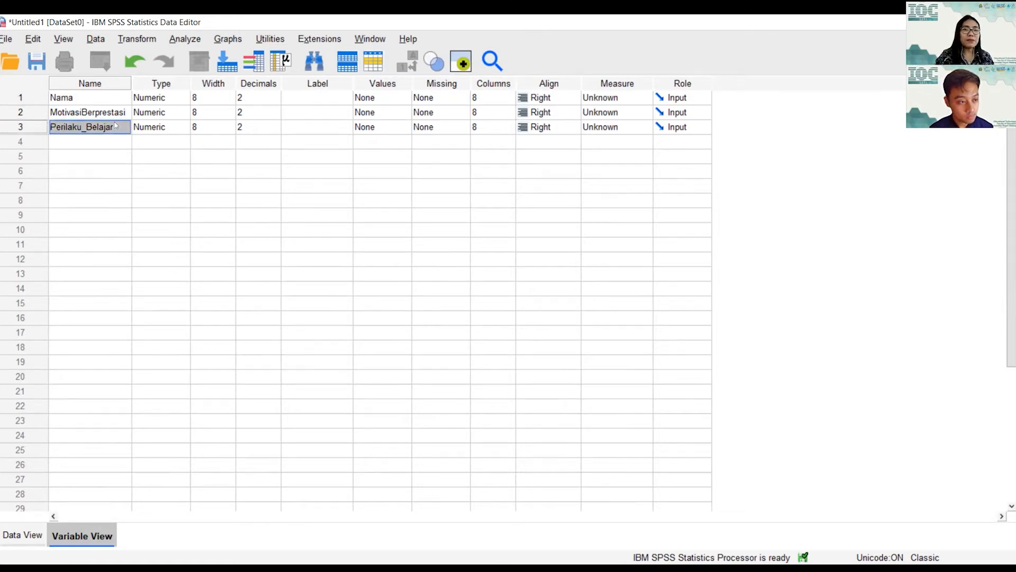
{"action": "double_click", "coordinate": [82, 112]}
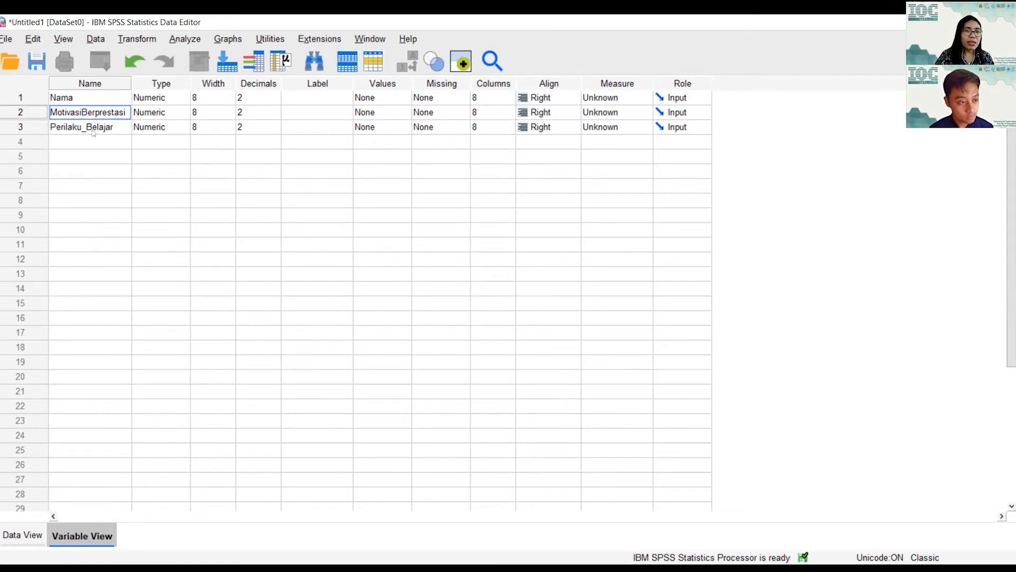
{"action": "left_click", "coordinate": [70, 155]}
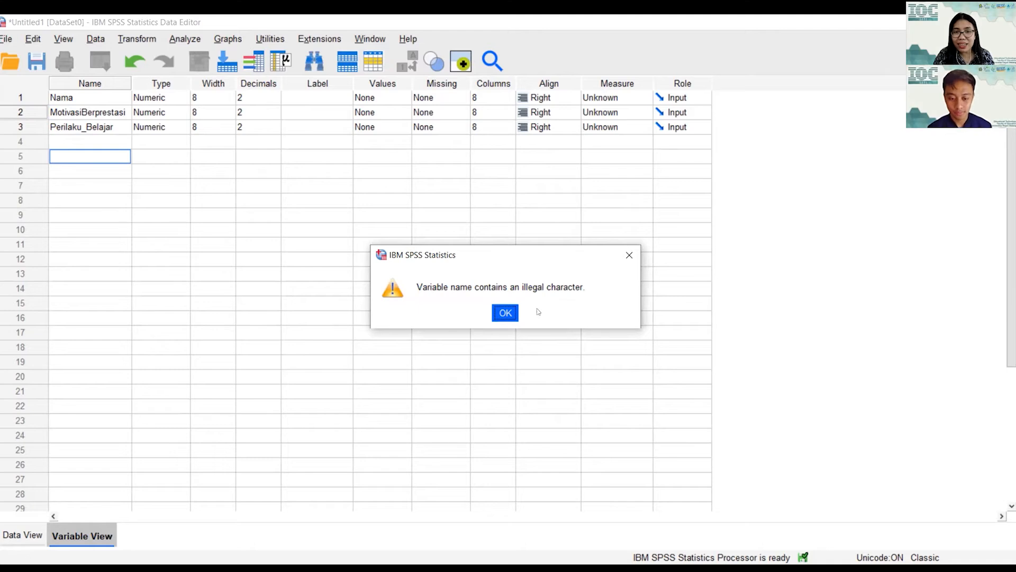
{"action": "left_click", "coordinate": [505, 313]}
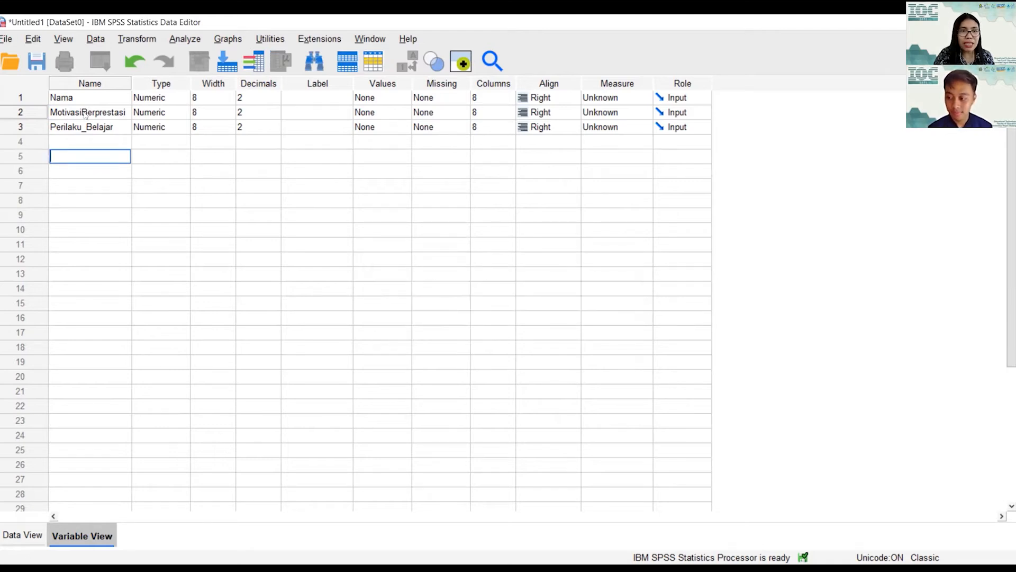
{"action": "left_click", "coordinate": [82, 112]}
{"action": "key", "text": "BackSpace"}
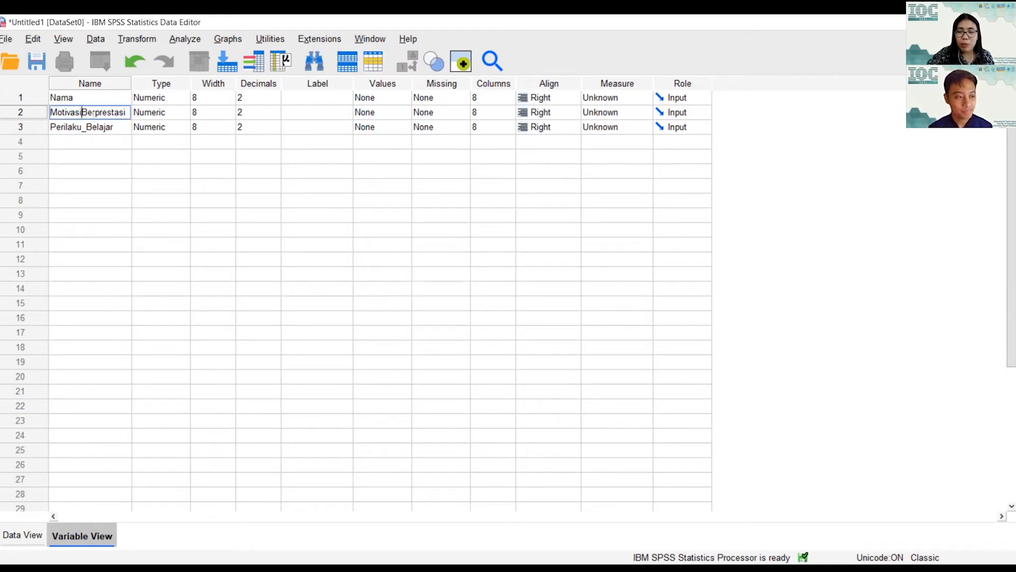
{"action": "type", "text": "_"}
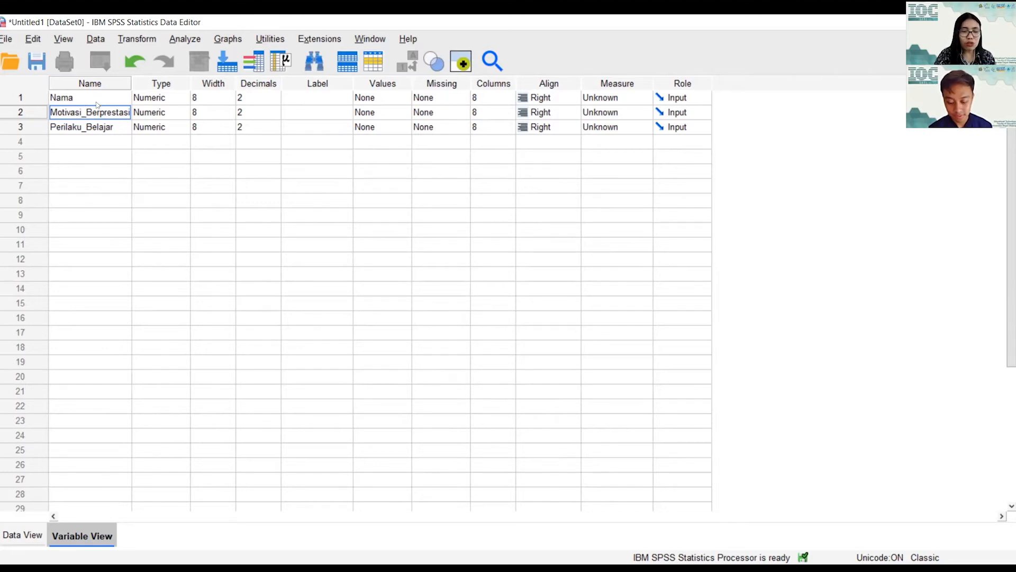
Step: Open the Variable Type dialog for Nama from its Type cell
{"action": "left_click", "coordinate": [167, 99]}
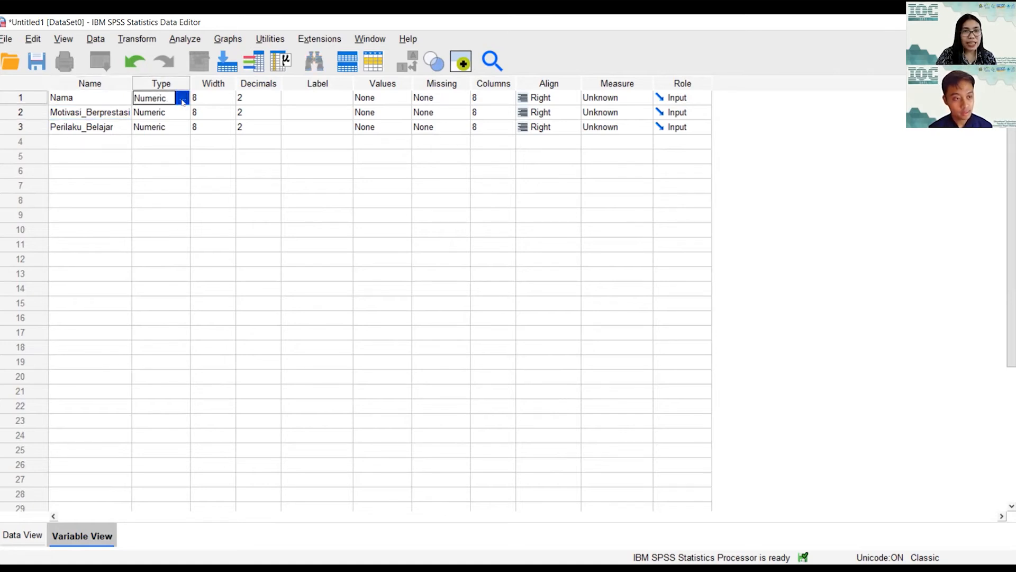
{"action": "left_click", "coordinate": [182, 100]}
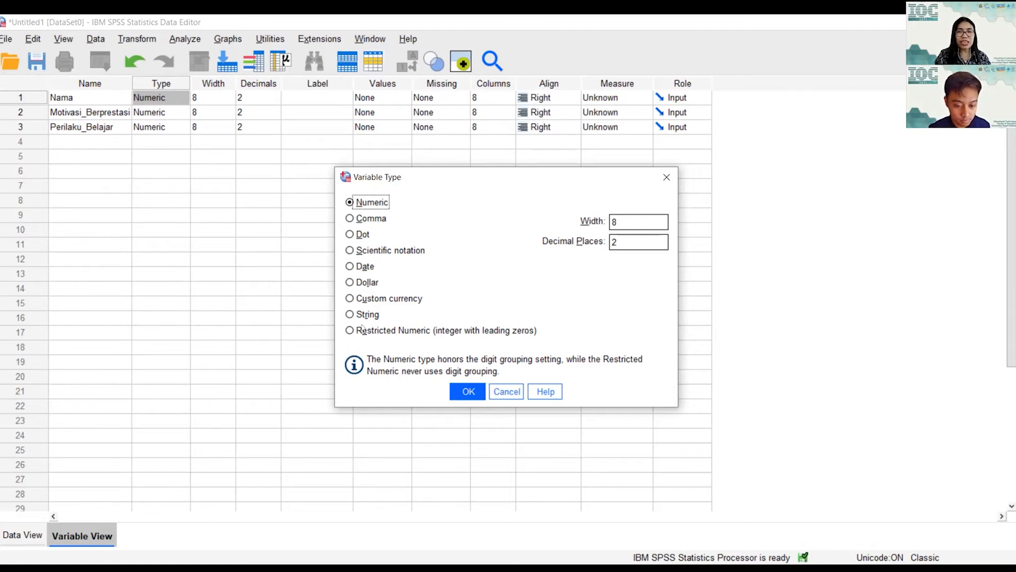
{"action": "left_click", "coordinate": [666, 177]}
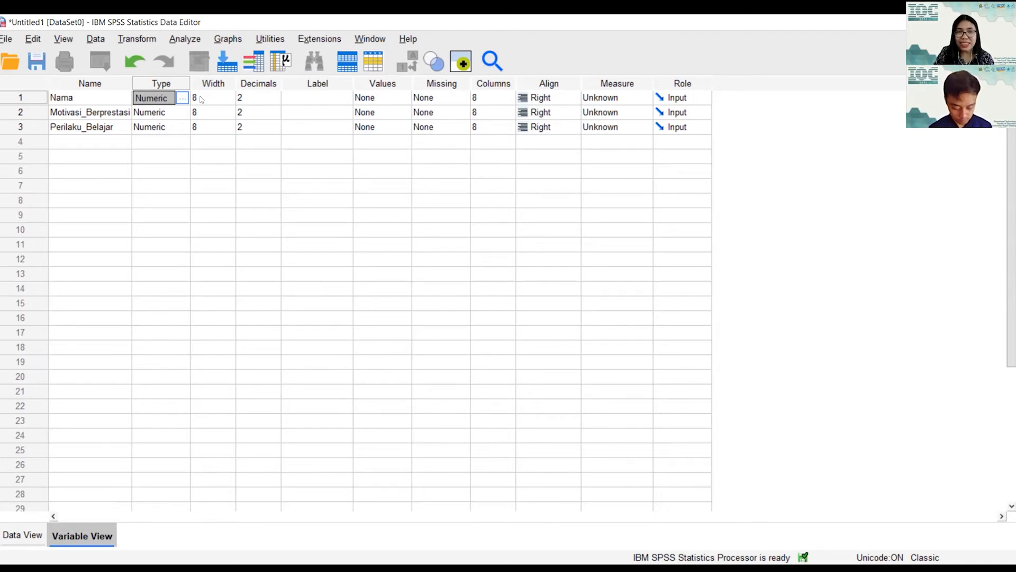
{"action": "left_click", "coordinate": [196, 97]}
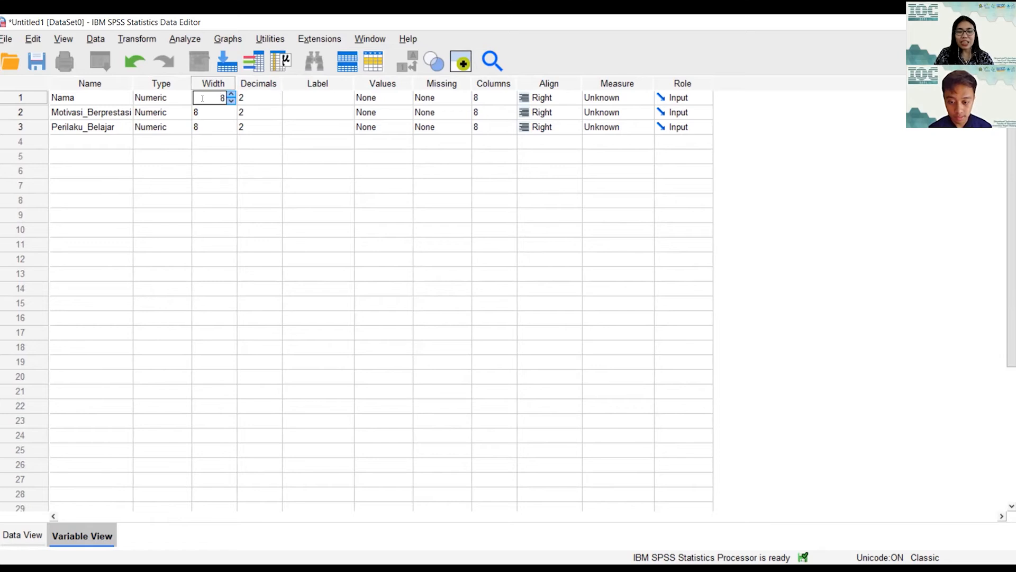
{"action": "left_click", "coordinate": [266, 95]}
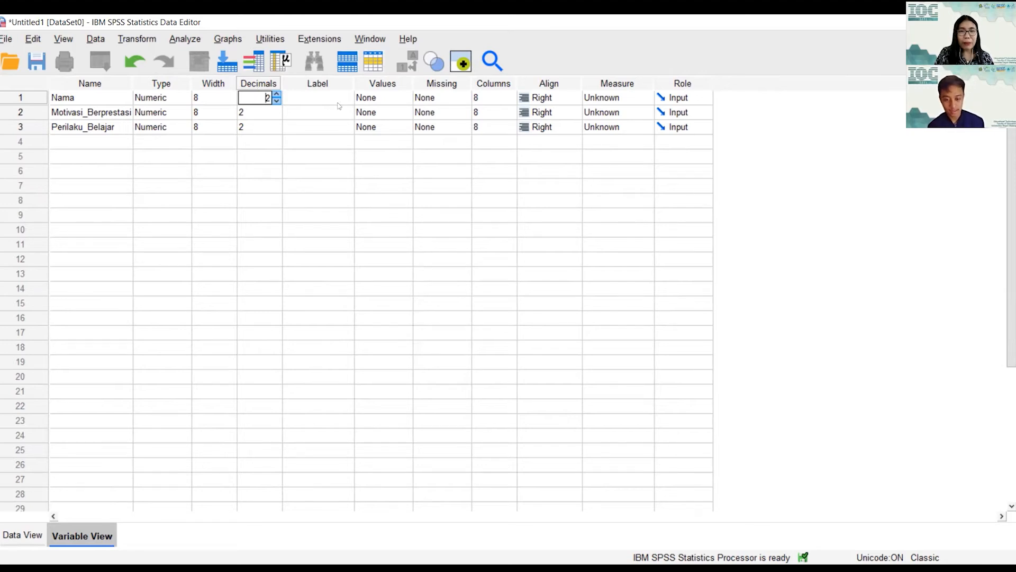
{"action": "left_click", "coordinate": [321, 94]}
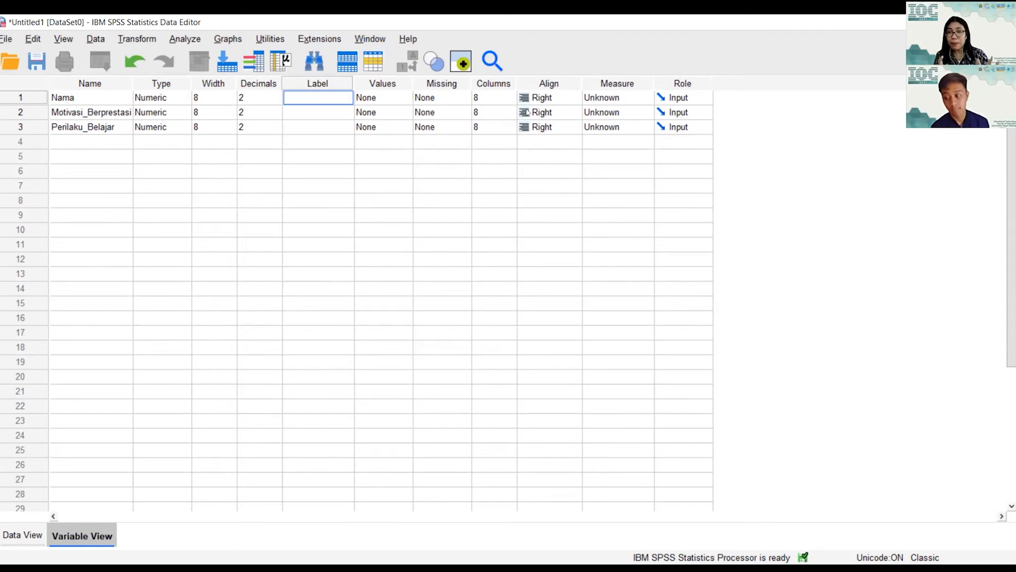
Step: Show Nama's alignment options: Left, Right and Center
{"action": "left_click", "coordinate": [564, 98]}
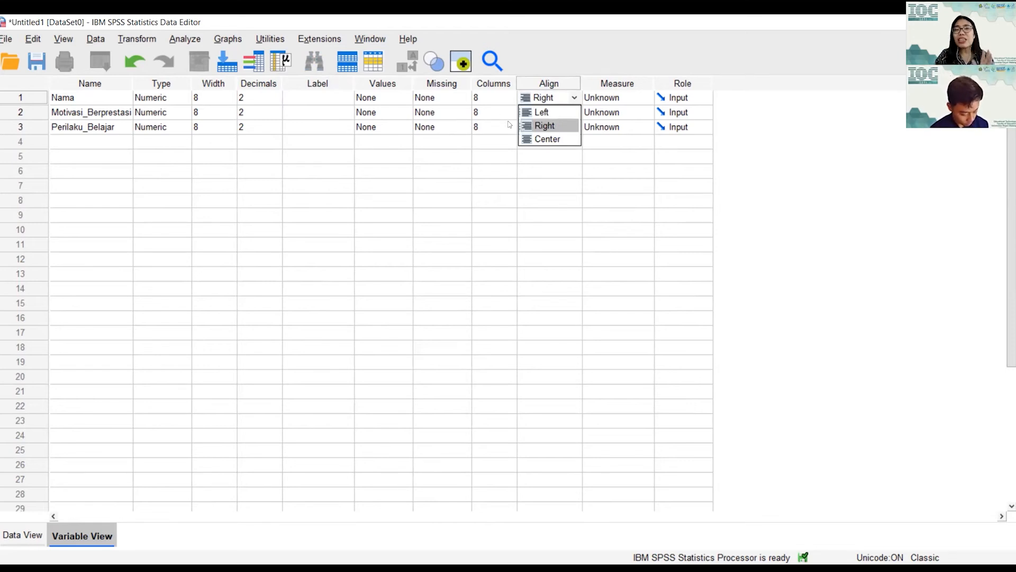
Step: Show Nama's measurement levels: Scale, Ordinal and Nominal
{"action": "left_click", "coordinate": [612, 100]}
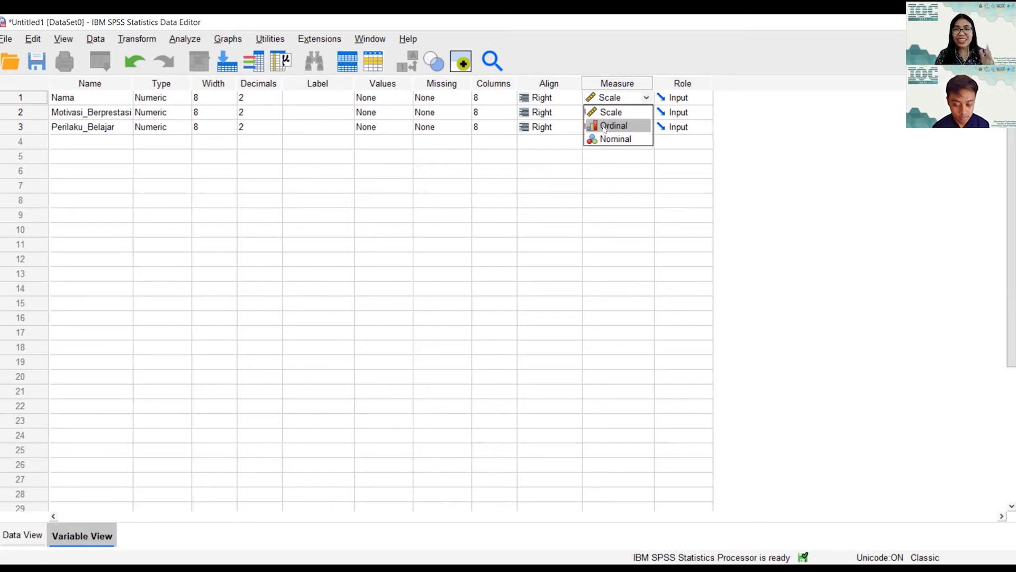
Step: Show the Role choices for the Nama variable
{"action": "left_click", "coordinate": [687, 97]}
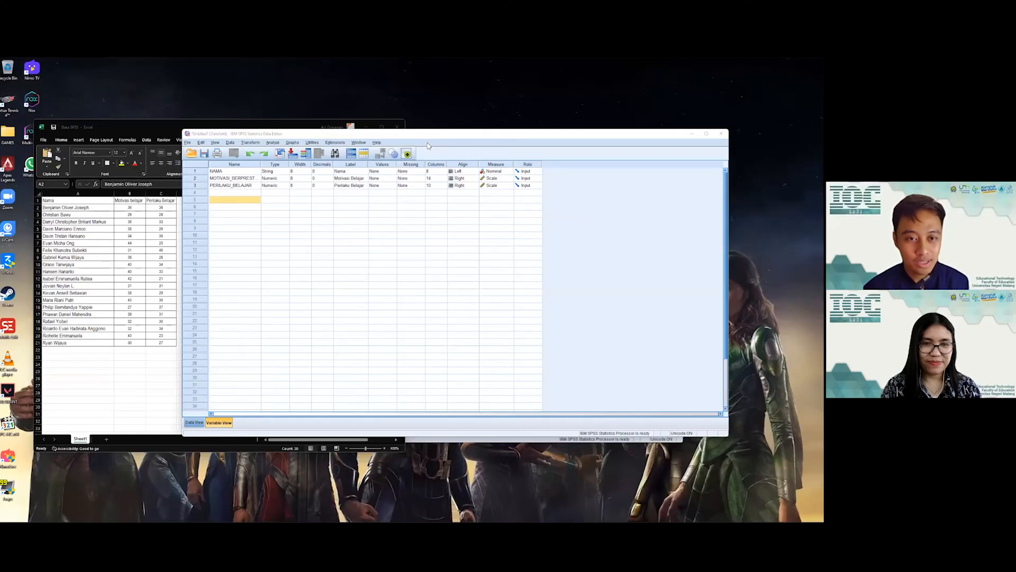
Step: Minimize the empty extra window and place the SPSS editor beside the Excel sheet
{"action": "left_click", "coordinate": [395, 135]}
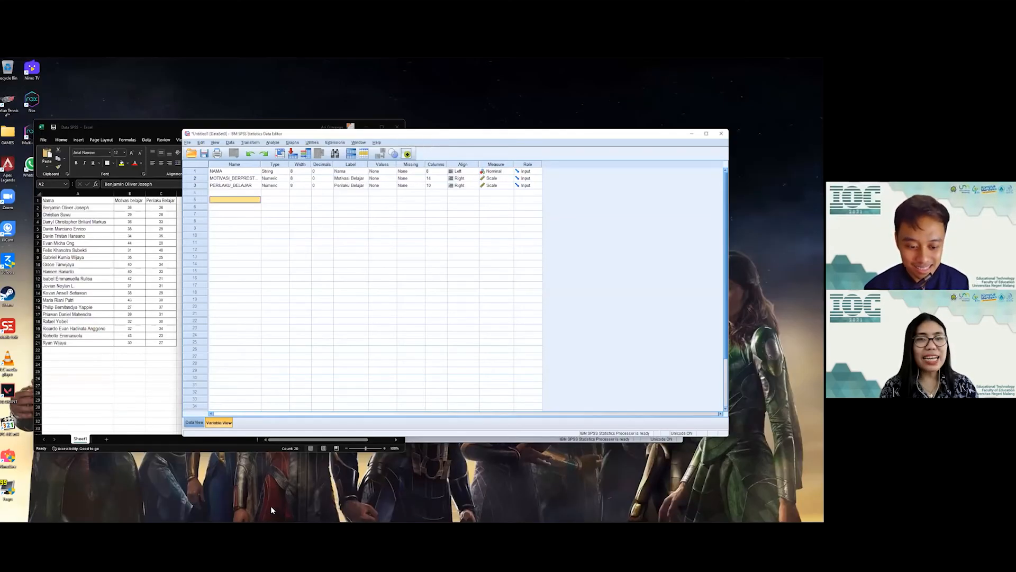
{"action": "left_click", "coordinate": [648, 138]}
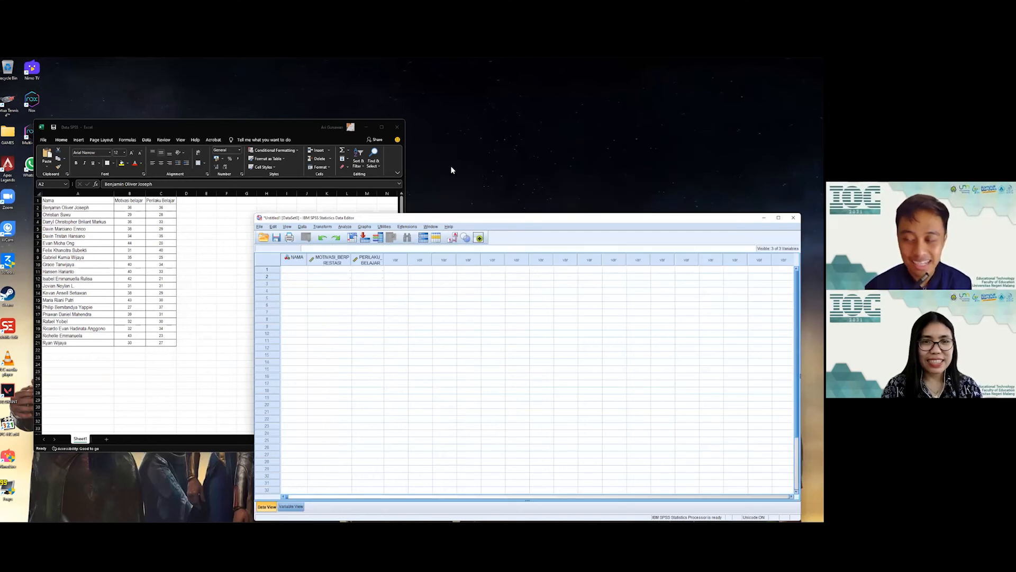
{"action": "left_click_drag", "start_coordinate": [428, 219], "coordinate": [451, 167]}
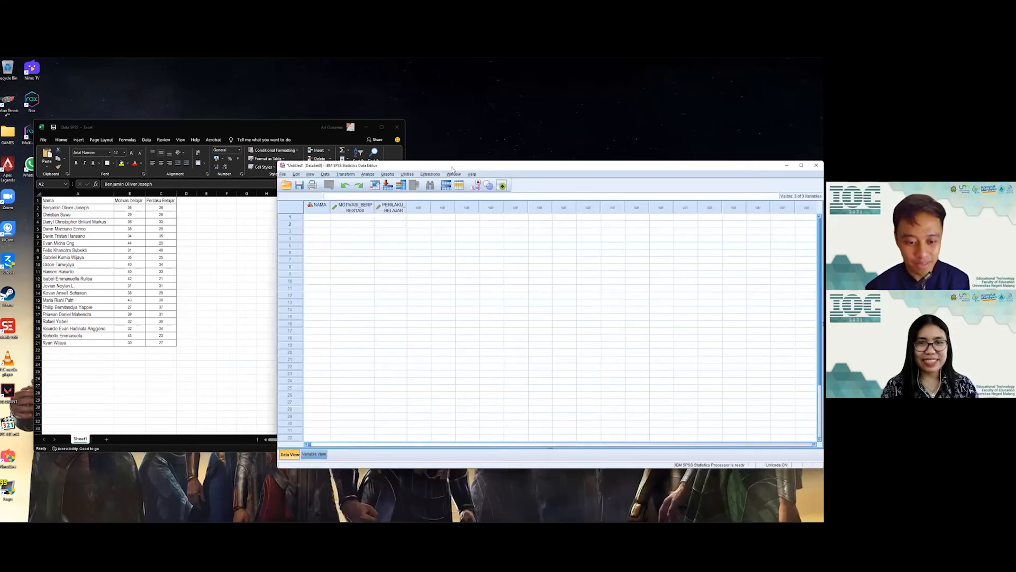
Step: Review the NAMA, motivation and PERILAKU_BELAJAR variable rows, then show the empty Data View
{"action": "left_click", "coordinate": [315, 453]}
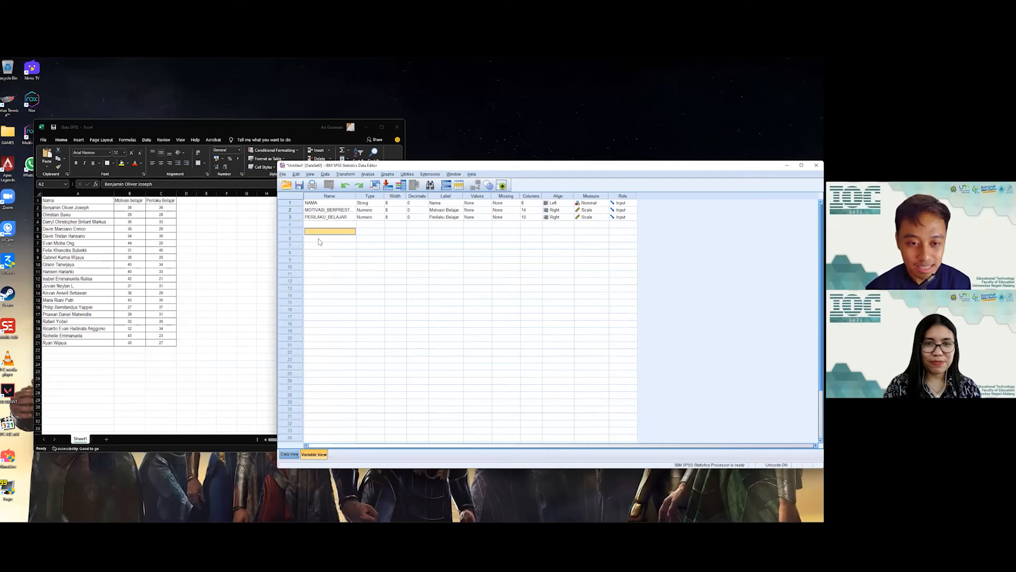
{"action": "left_click", "coordinate": [329, 203]}
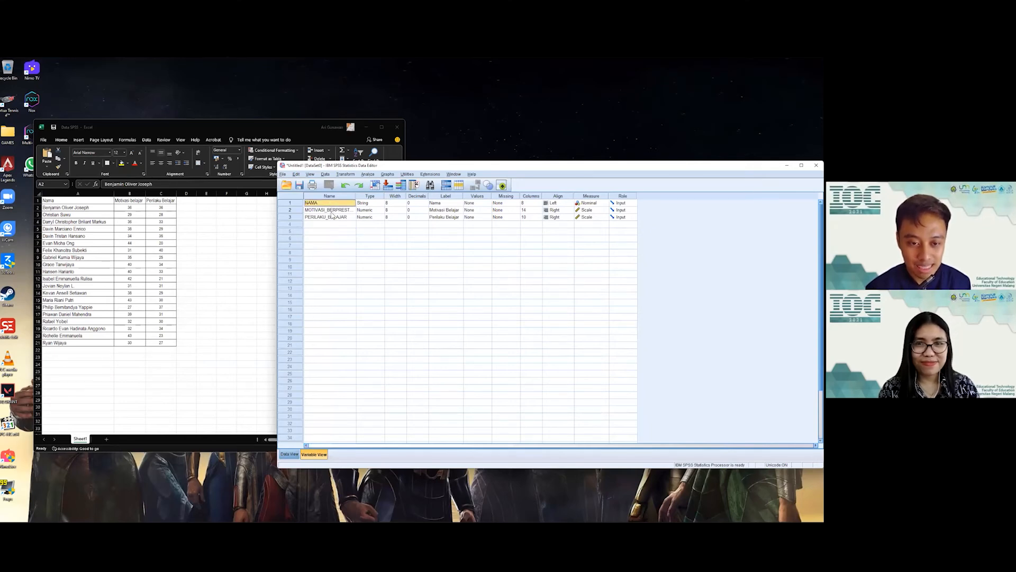
{"action": "left_click", "coordinate": [332, 212]}
{"action": "left_click", "coordinate": [333, 219]}
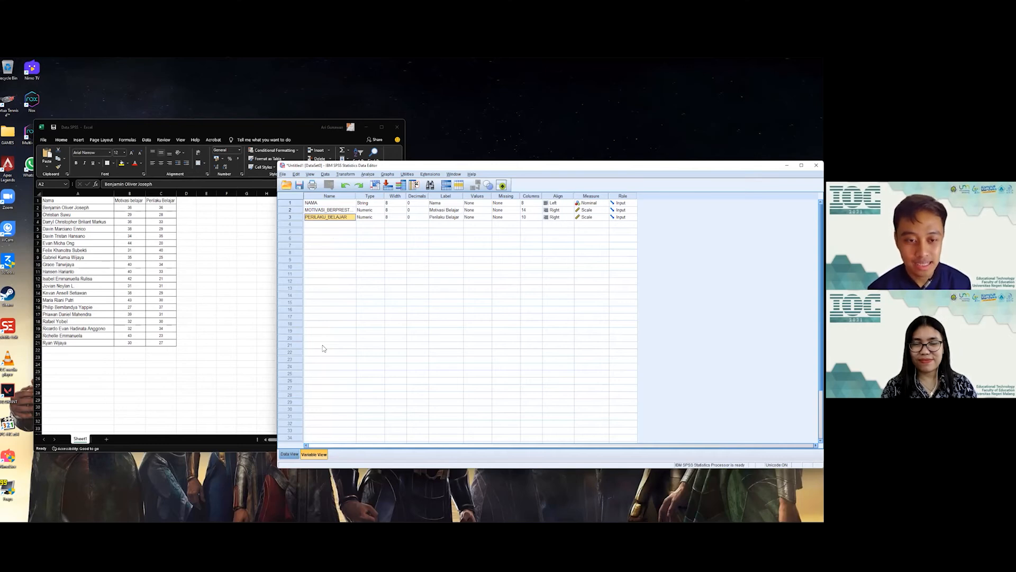
{"action": "left_click", "coordinate": [337, 210]}
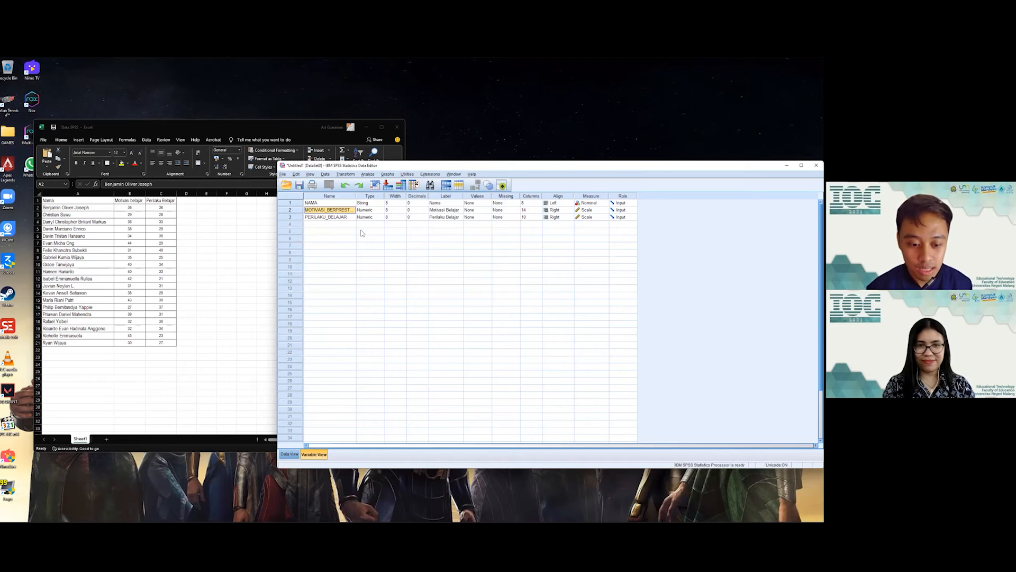
{"action": "left_click", "coordinate": [290, 454]}
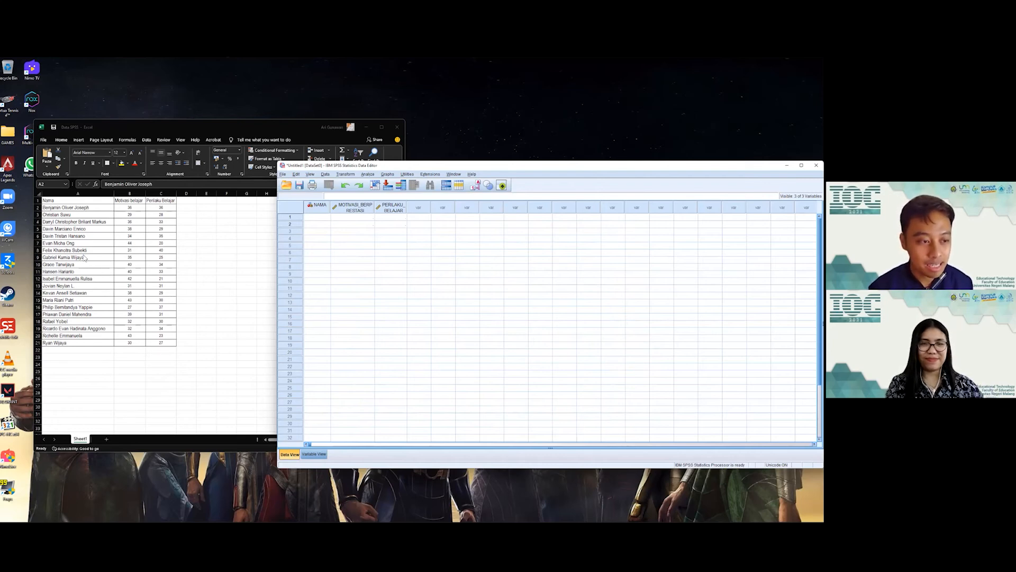
Step: Check a motivation score in Excel and reposition the SPSS window next to it
{"action": "left_click", "coordinate": [65, 210]}
{"action": "left_click", "coordinate": [122, 215]}
{"action": "left_click", "coordinate": [437, 167]}
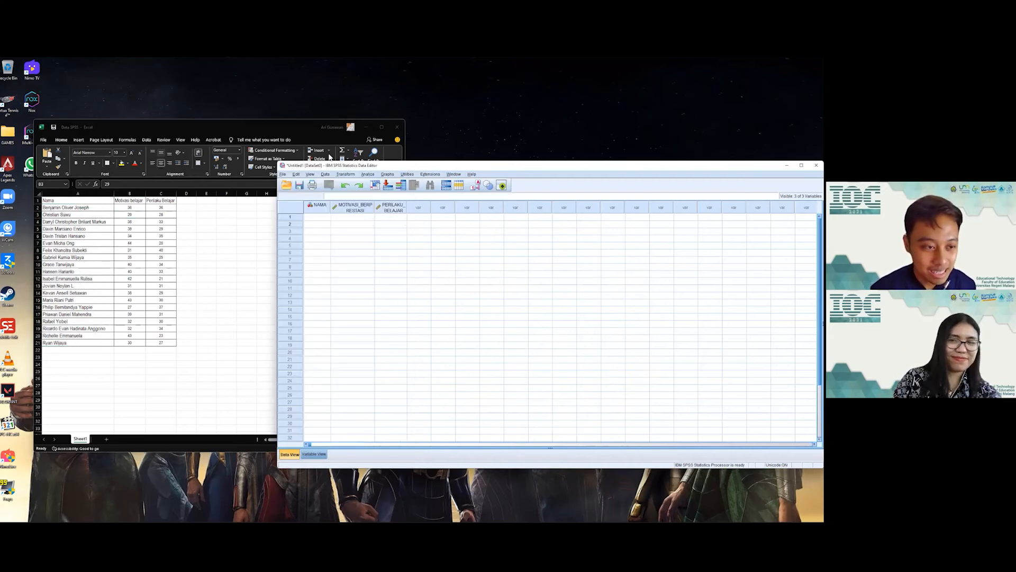
{"action": "left_click_drag", "start_coordinate": [437, 168], "coordinate": [370, 145]}
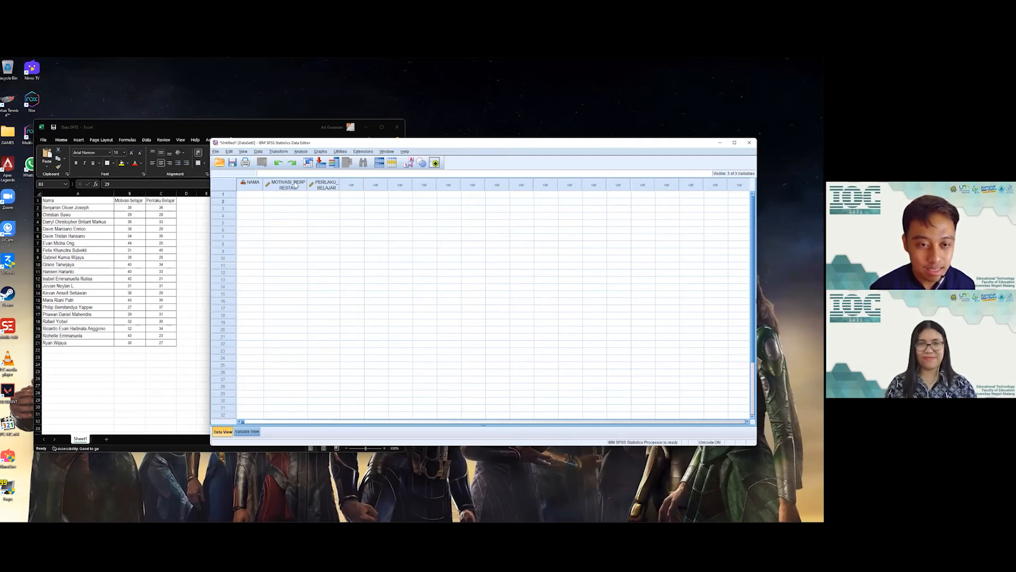
Step: Widen the MOTIVASI_BERPRESTASI and PERILAKU_BELAJAR columns so their full names fit
{"action": "left_click_drag", "start_coordinate": [308, 184], "coordinate": [327, 182]}
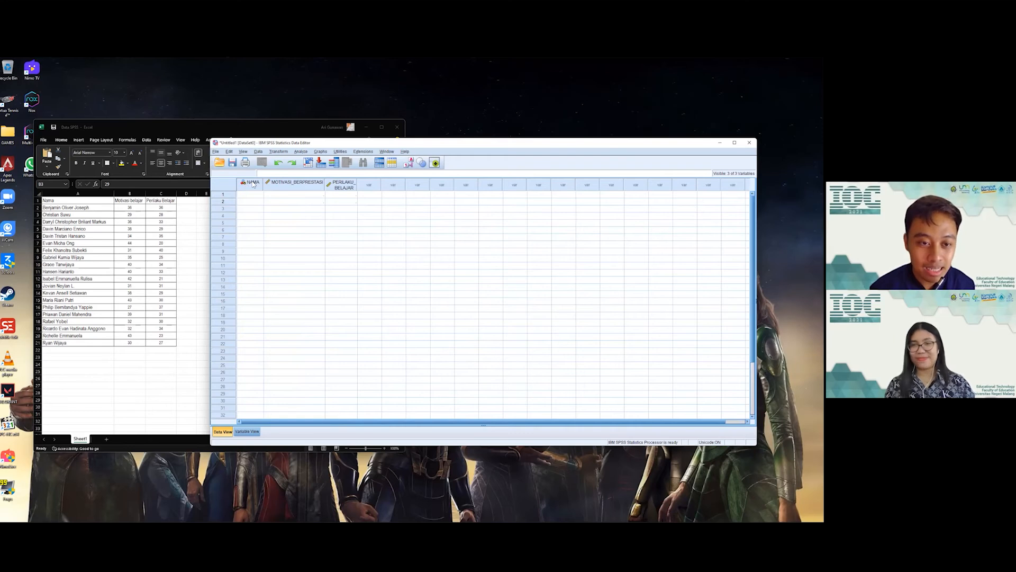
{"action": "left_click_drag", "start_coordinate": [356, 184], "coordinate": [384, 185]}
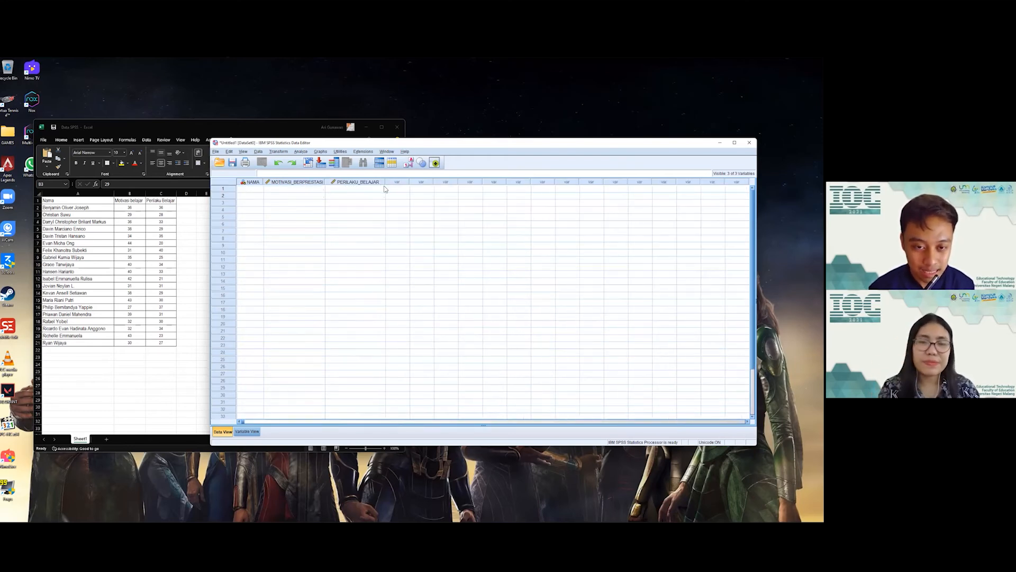
{"action": "left_click", "coordinate": [249, 189]}
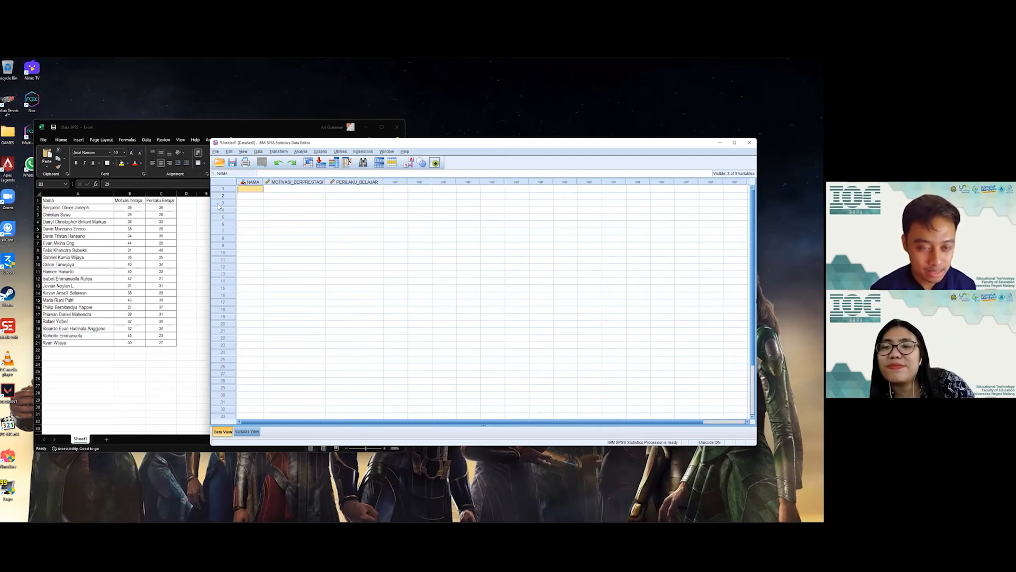
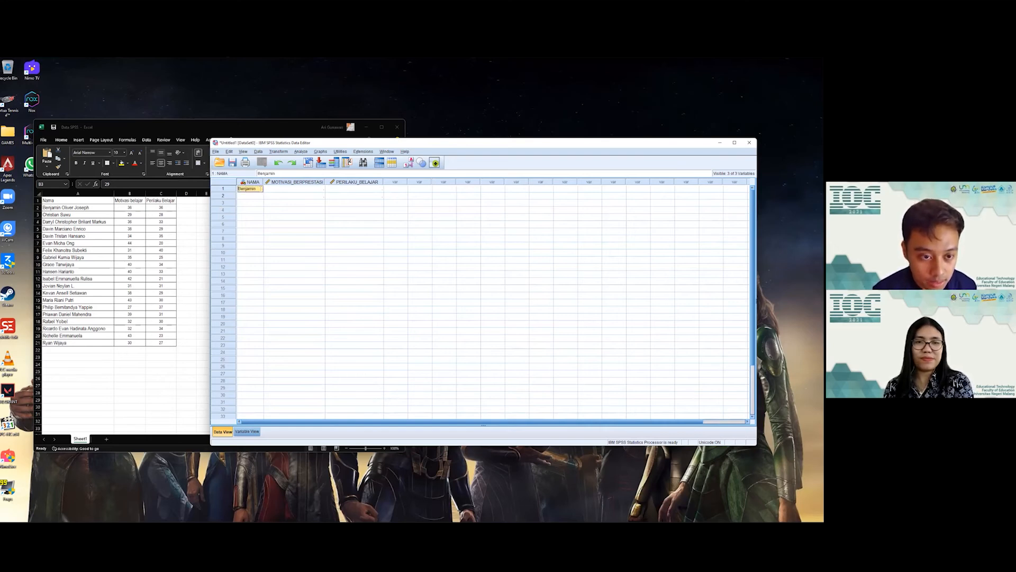
Step: Start the first name in row 1 and increase the NAMA variable's width in Variable View
{"action": "left_click", "coordinate": [254, 433]}
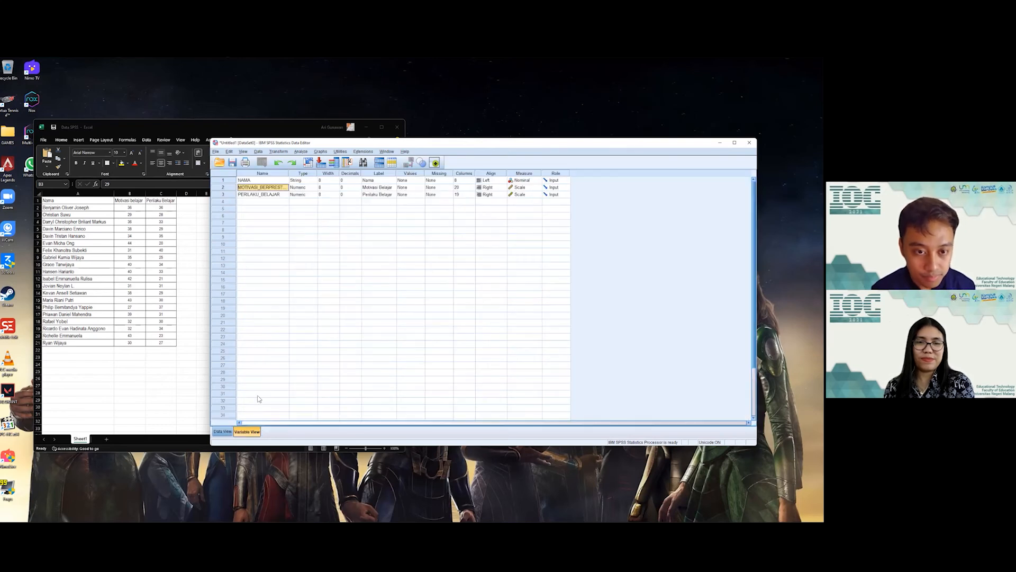
{"action": "left_click", "coordinate": [465, 181]}
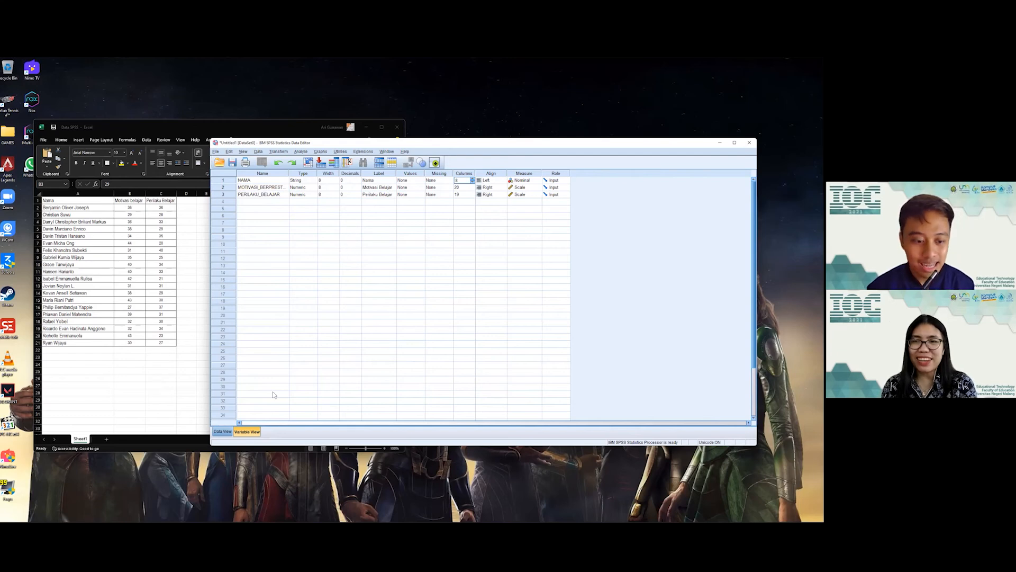
{"action": "left_click", "coordinate": [224, 431]}
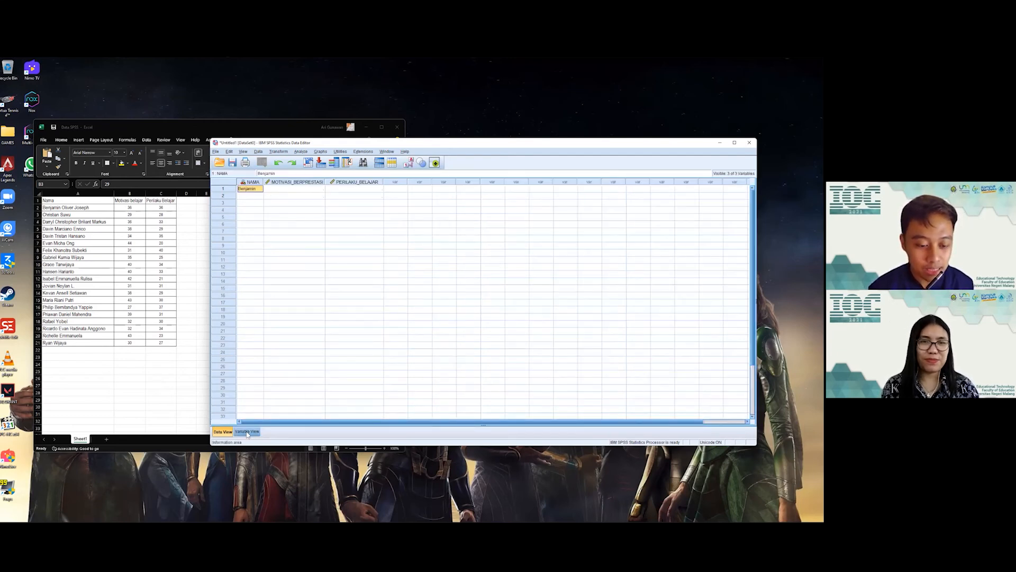
{"action": "left_click", "coordinate": [246, 432]}
{"action": "left_click", "coordinate": [333, 181]}
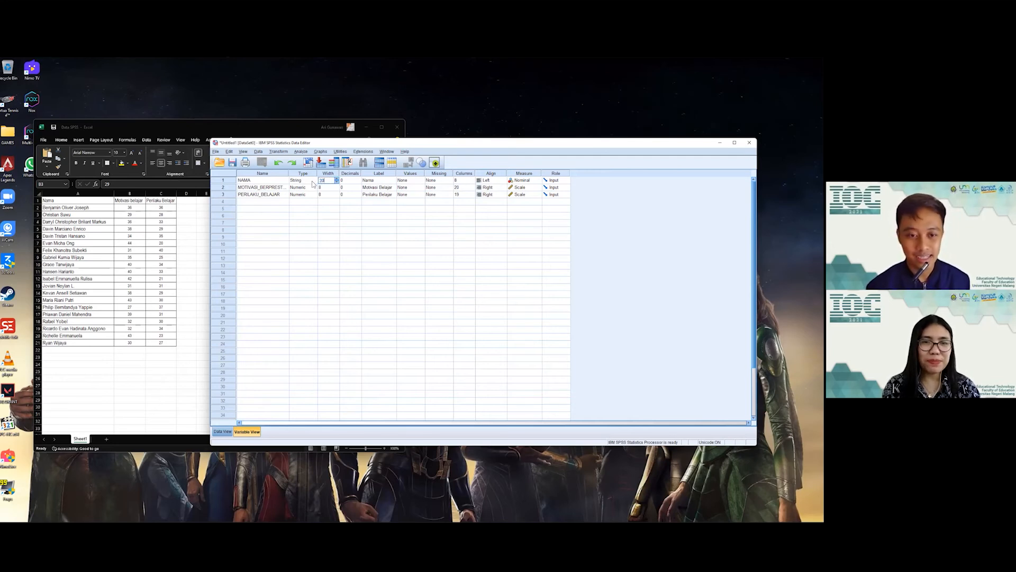
{"action": "left_click", "coordinate": [345, 301]}
{"action": "left_click", "coordinate": [223, 431]}
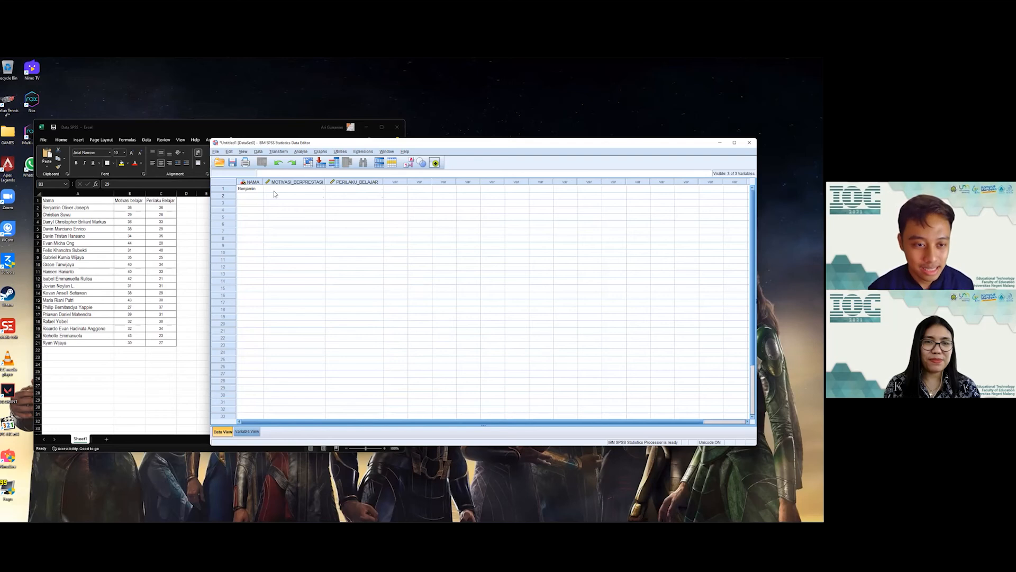
Step: Complete the first student's full name in row 1 and widen the NAMA column
{"action": "double_click", "coordinate": [259, 190]}
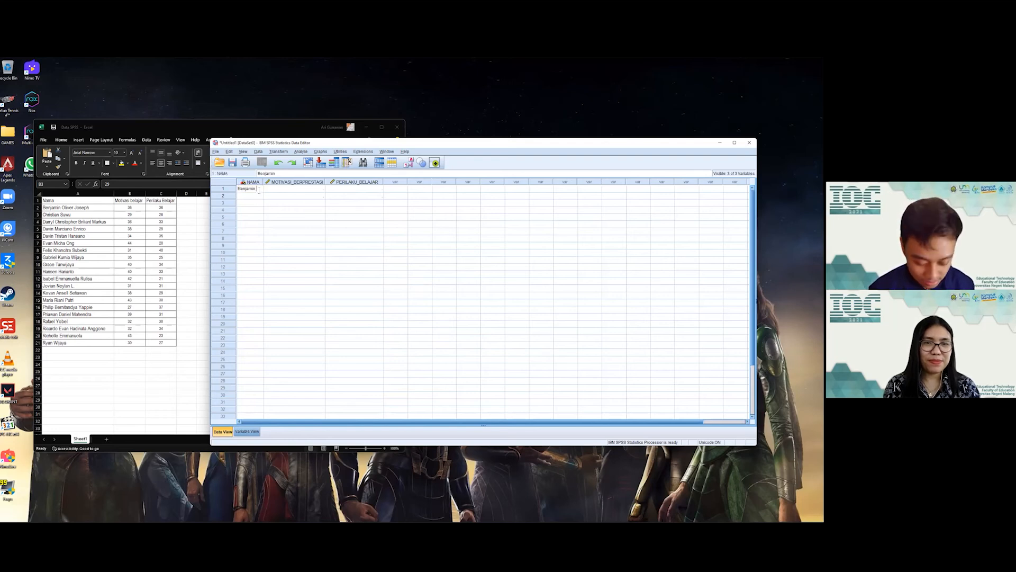
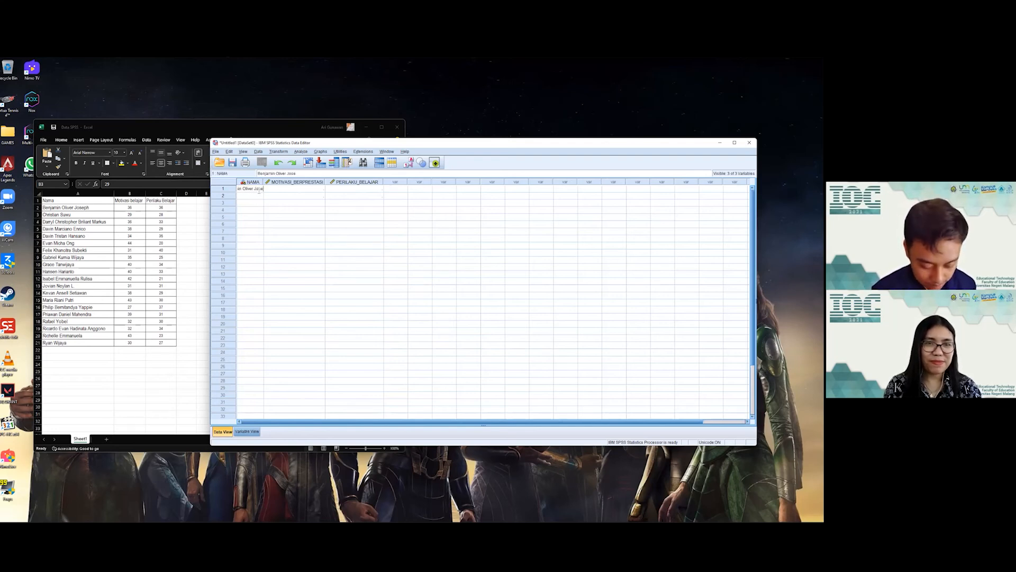
{"action": "left_click", "coordinate": [278, 204]}
{"action": "left_click_drag", "start_coordinate": [263, 181], "coordinate": [311, 181]}
{"action": "left_click", "coordinate": [261, 190]}
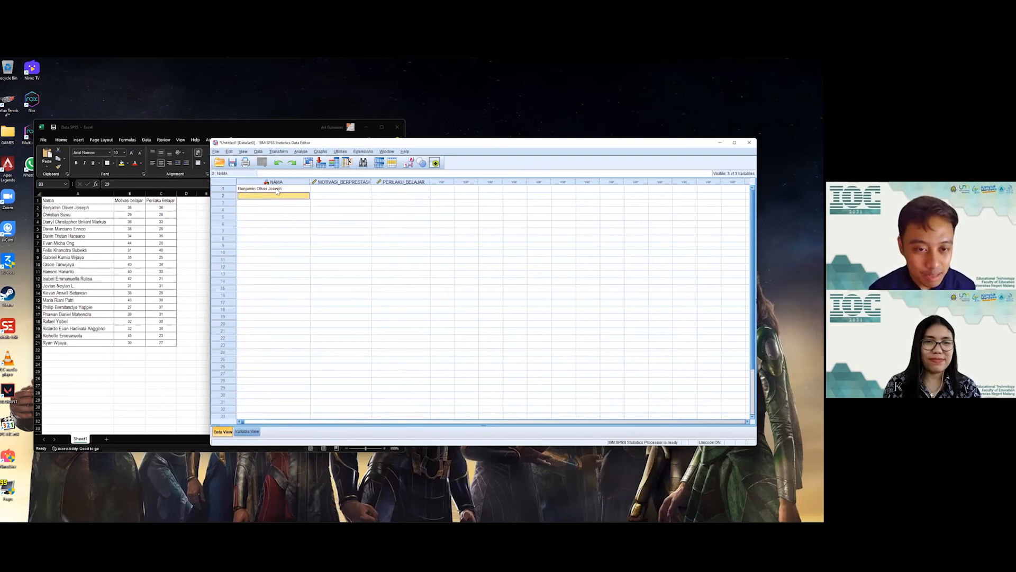
Step: Enter 36 for both MOTIVASI_BERPRESTASI and PERILAKU_BELAJAR in row 1
{"action": "left_click", "coordinate": [129, 208]}
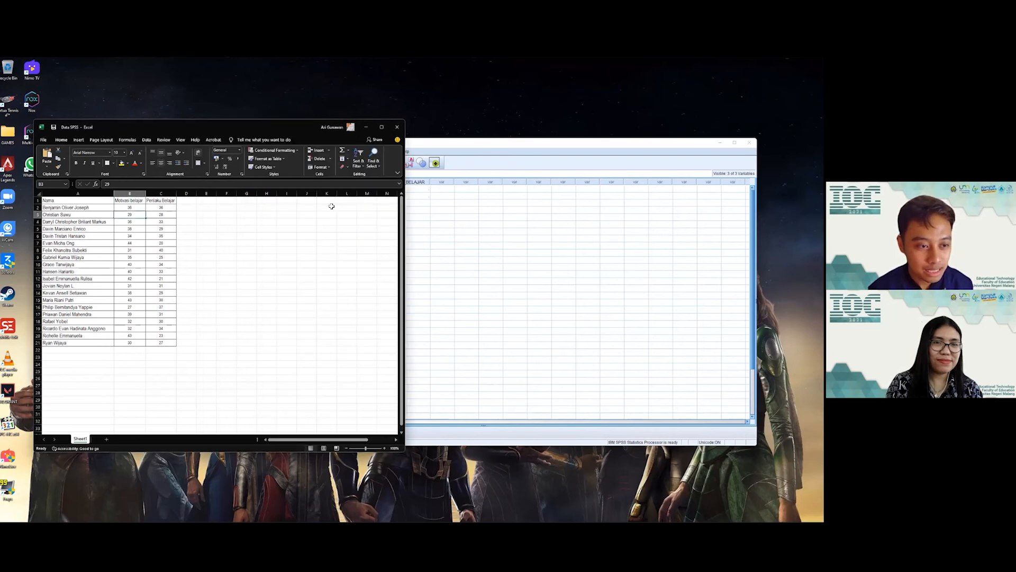
{"action": "left_click", "coordinate": [442, 203]}
{"action": "left_click", "coordinate": [340, 189]}
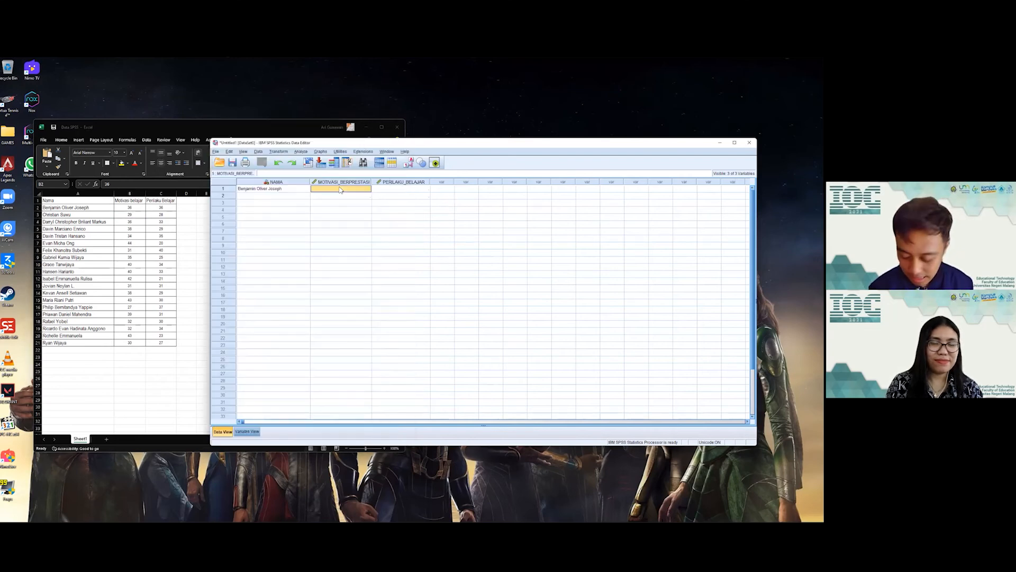
{"action": "type", "text": "36"}
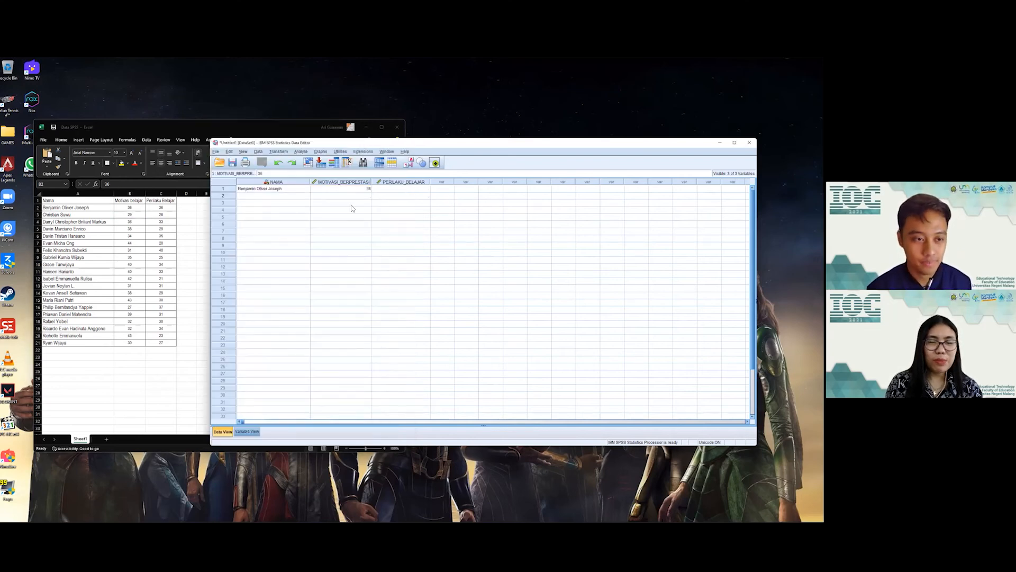
{"action": "left_click", "coordinate": [356, 210]}
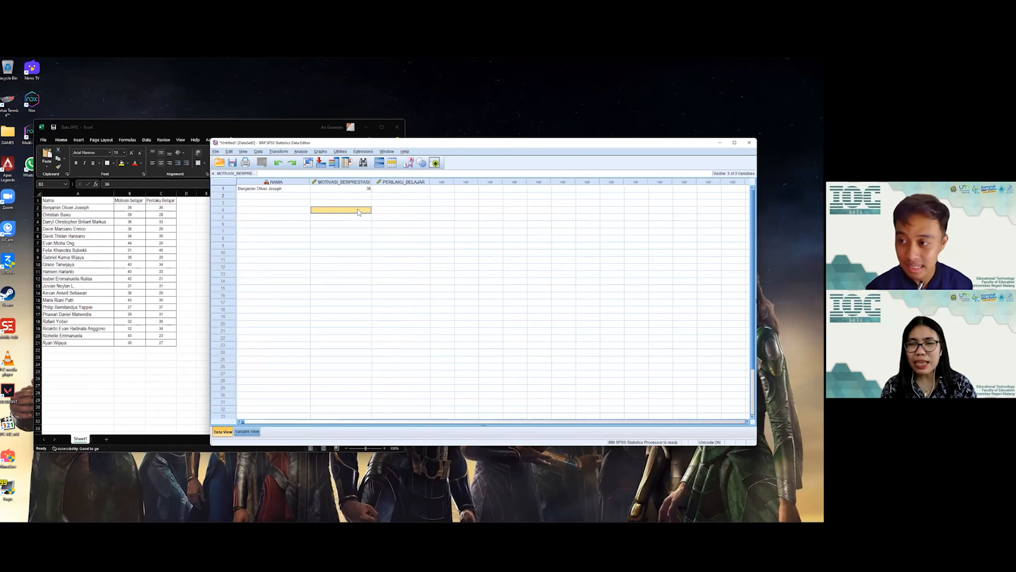
{"action": "left_click", "coordinate": [390, 192]}
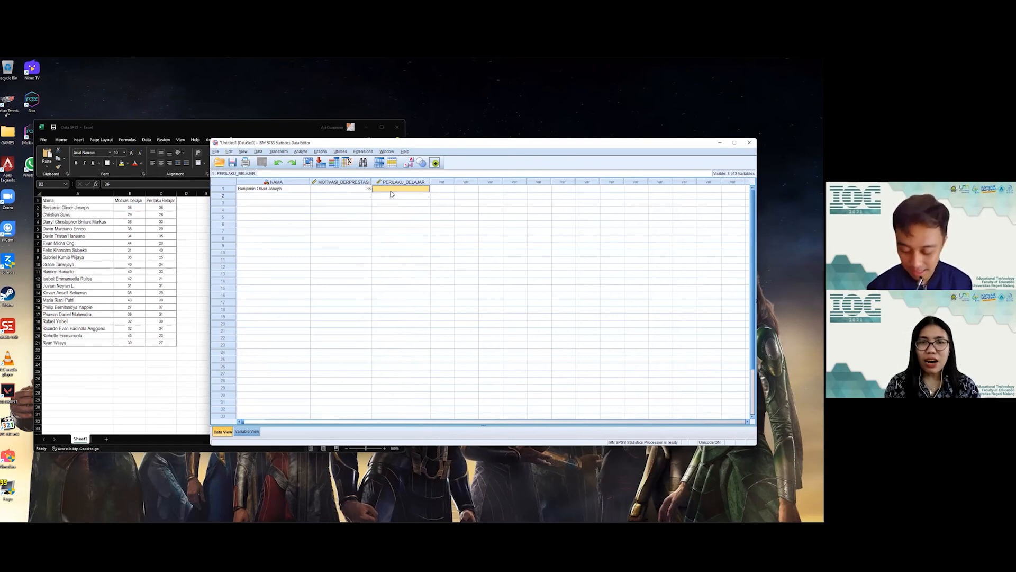
{"action": "type", "text": "36"}
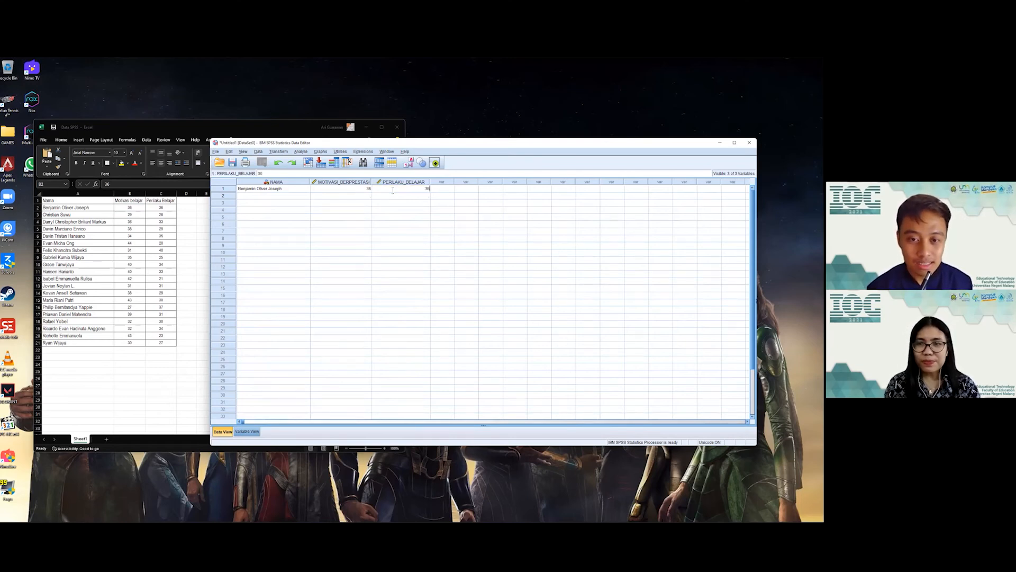
{"action": "left_click", "coordinate": [379, 210]}
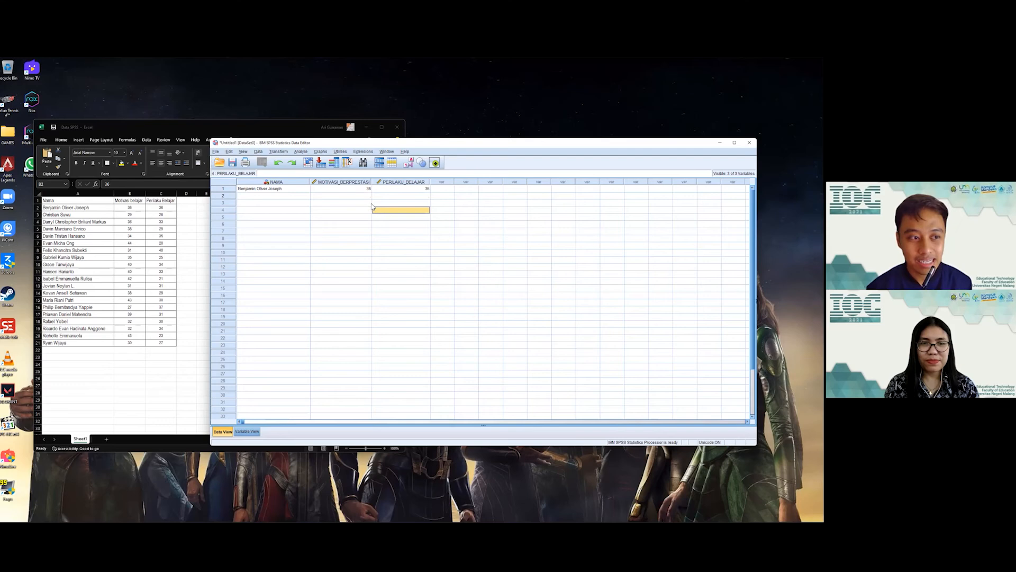
Step: Copy the remaining 19 student names from Excel cells A3:A21
{"action": "left_click", "coordinate": [71, 214]}
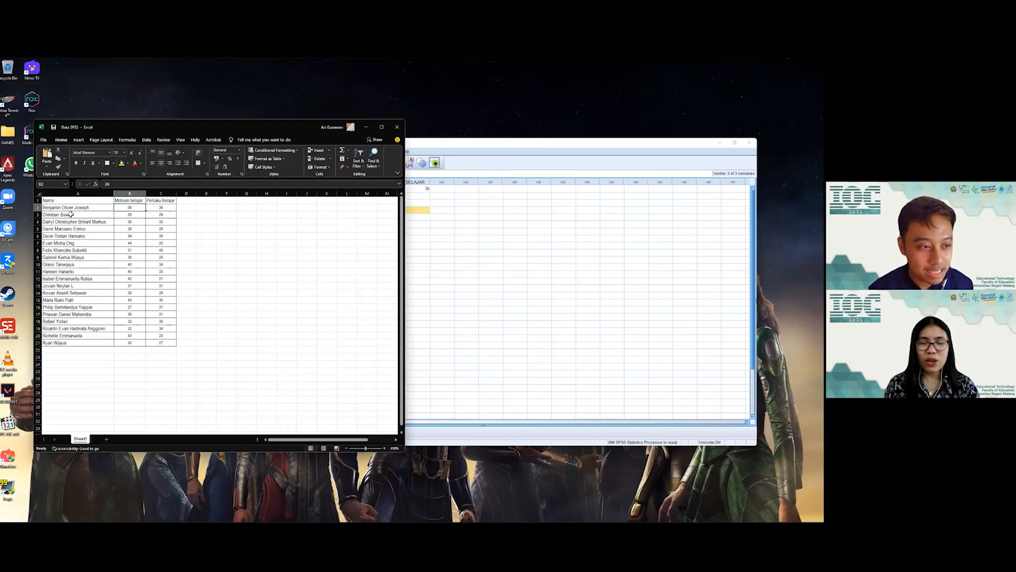
{"action": "left_click_drag", "start_coordinate": [71, 214], "coordinate": [68, 344]}
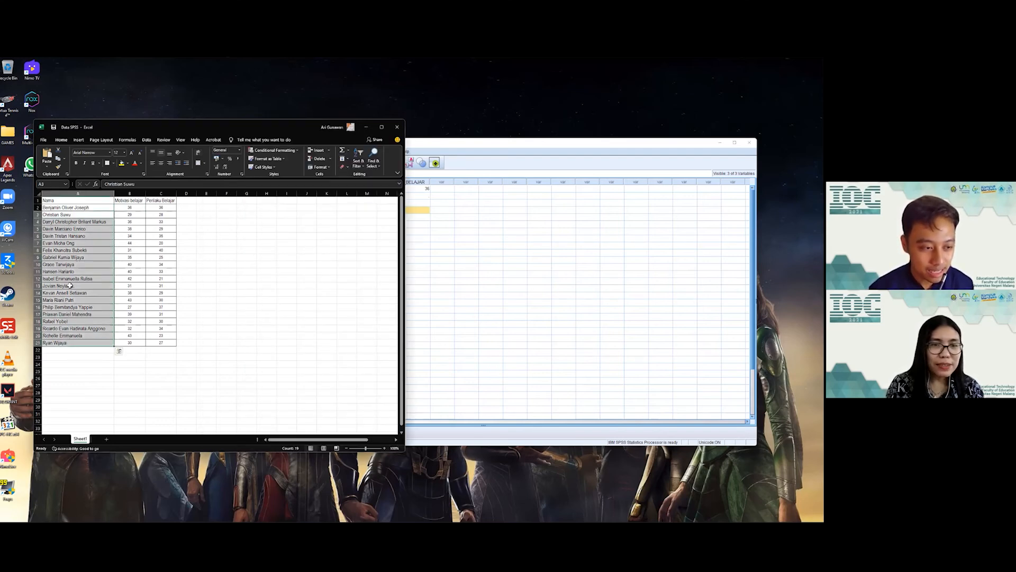
{"action": "right_click", "coordinate": [71, 251]}
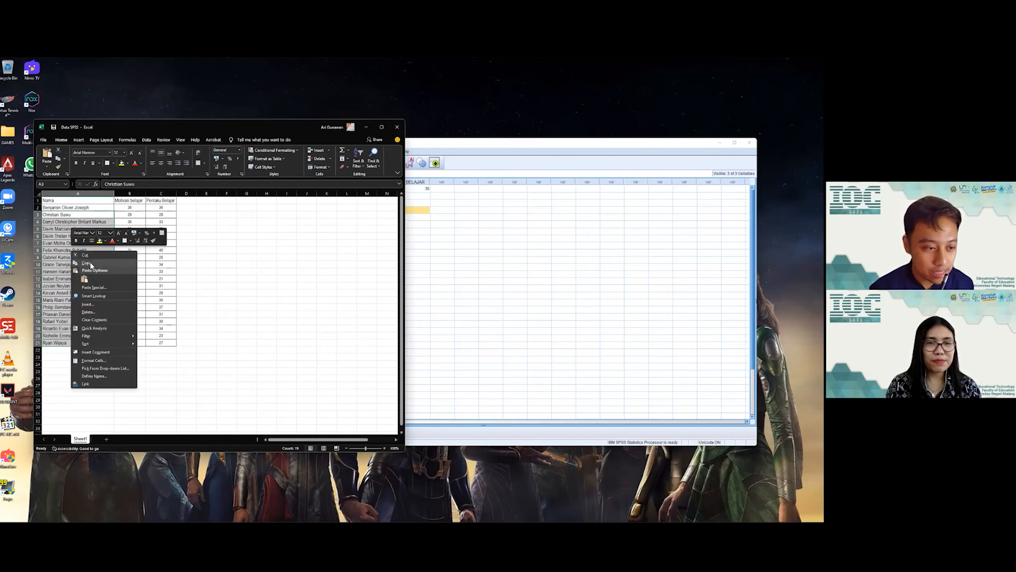
{"action": "left_click", "coordinate": [90, 262]}
Step: Paste the 19 names into NAMA rows 2–20 in SPSS
{"action": "left_click", "coordinate": [418, 215]}
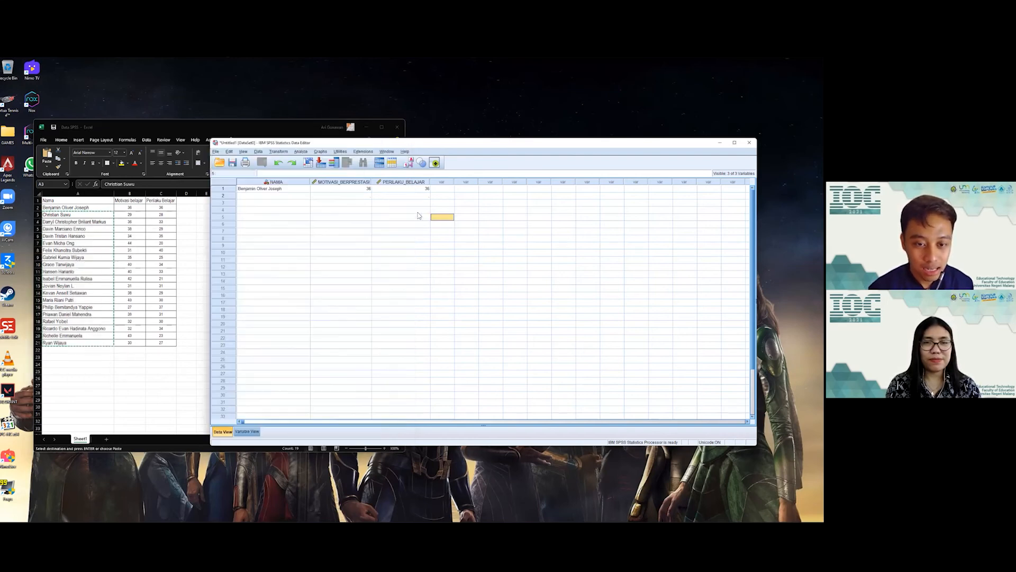
{"action": "left_click", "coordinate": [290, 197]}
{"action": "key", "text": "ctrl+v"}
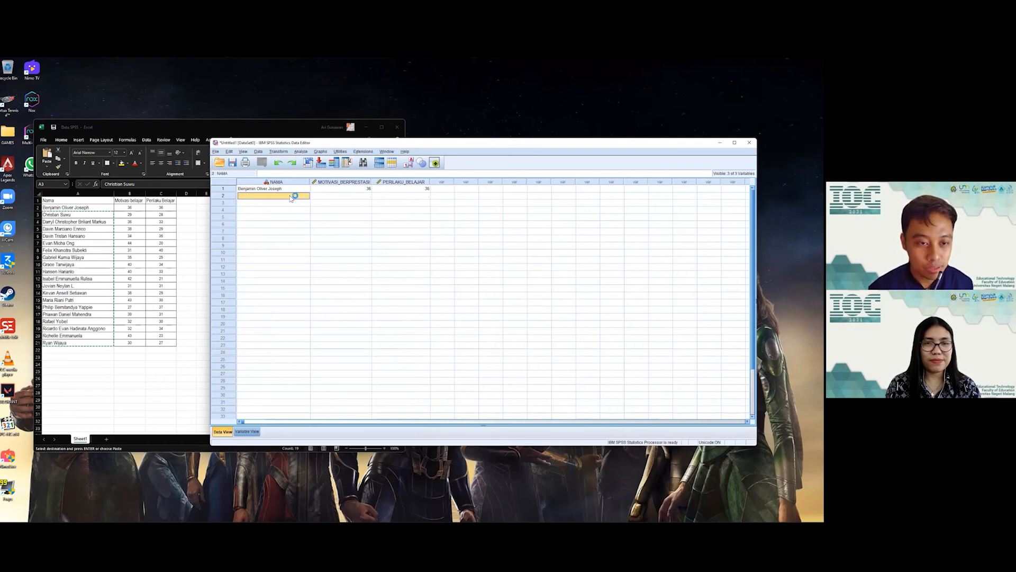
{"action": "right_click", "coordinate": [291, 197]}
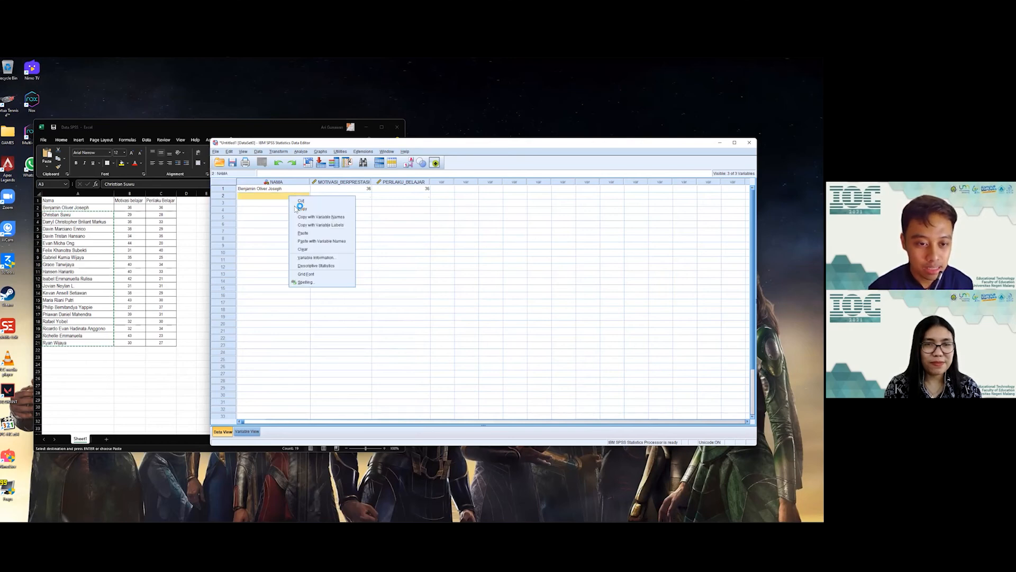
{"action": "left_click", "coordinate": [311, 234]}
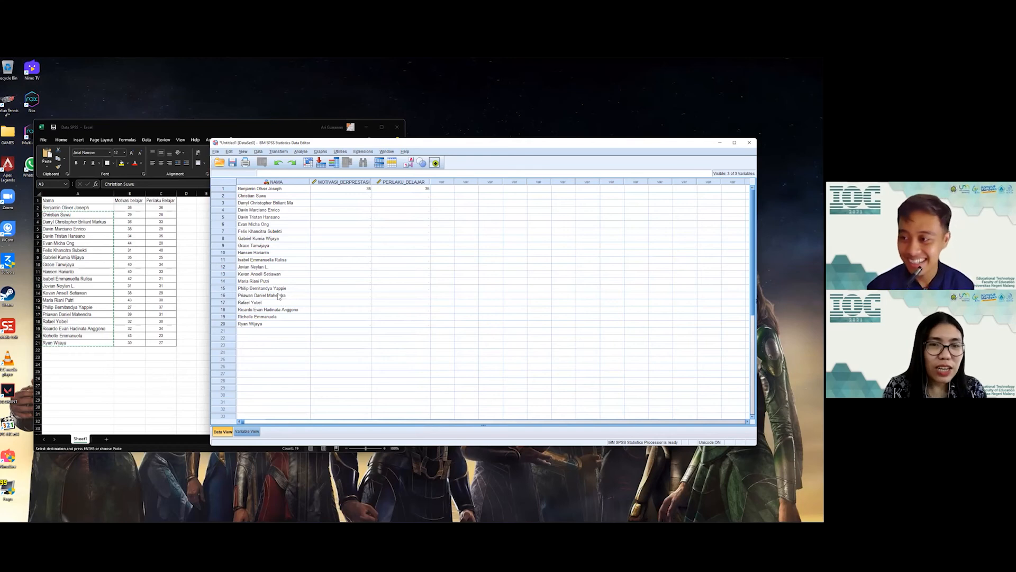
Step: Select the remaining students' scores, B3:C21, in the Excel sheet
{"action": "key", "text": "alt+Tab"}
{"action": "key", "text": "alt+Tab"}
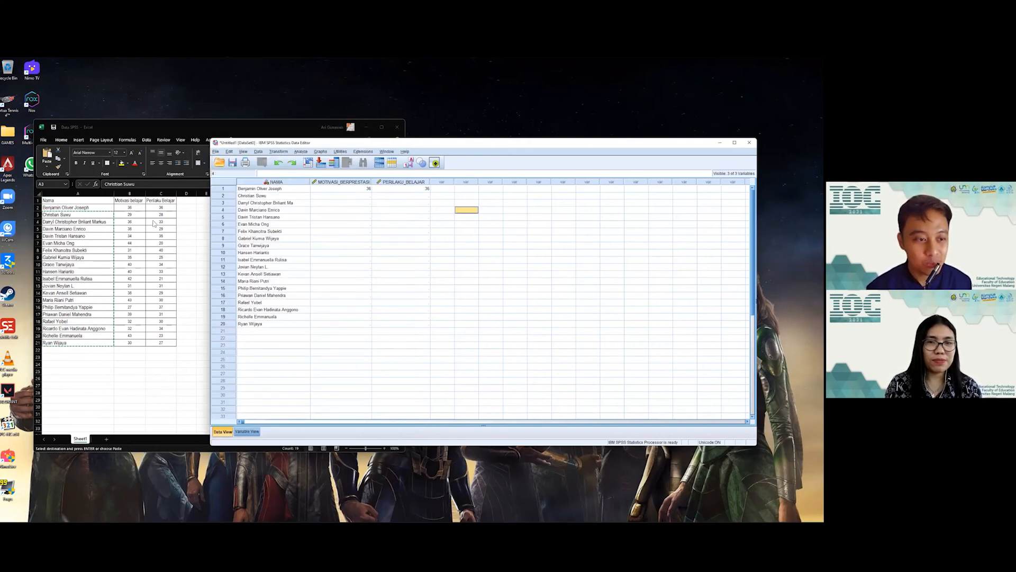
{"action": "key", "text": "alt+Tab"}
{"action": "left_click", "coordinate": [133, 215]}
{"action": "left_click_drag", "start_coordinate": [133, 214], "coordinate": [161, 215]}
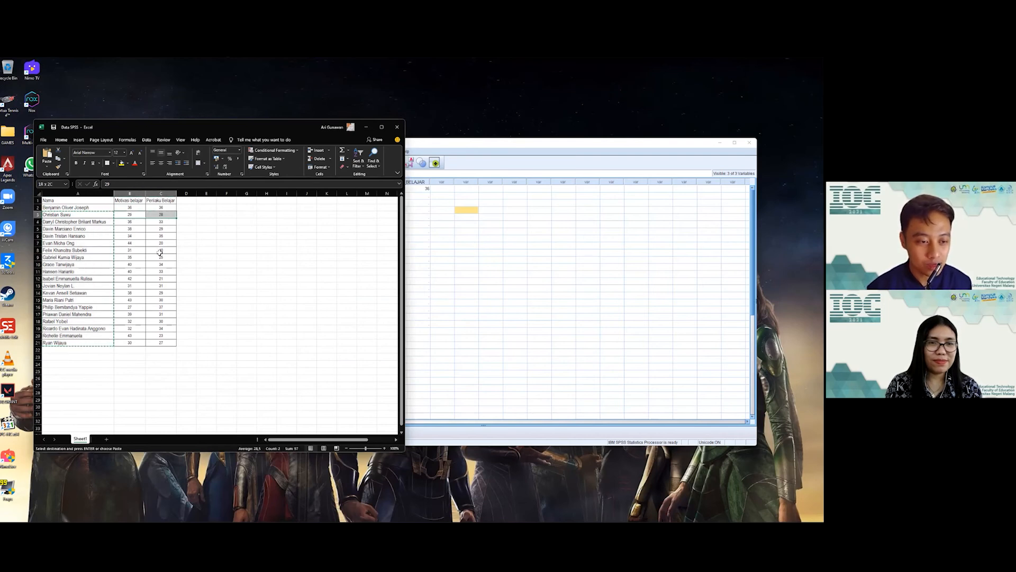
{"action": "key", "text": "shift+Down"}
{"action": "key", "text": "shift+Down"}
{"action": "key", "text": "shift+Down"}
{"action": "key", "text": "shift+Down"}
{"action": "key", "text": "shift+Down"}
{"action": "key", "text": "shift+Down"}
{"action": "key", "text": "shift+Down"}
{"action": "key", "text": "shift+Down"}
{"action": "key", "text": "shift+Down"}
{"action": "key", "text": "shift+Down"}
{"action": "key", "text": "shift+Down"}
{"action": "key", "text": "shift+Down"}
{"action": "key", "text": "shift+Down"}
{"action": "key", "text": "shift+Down"}
{"action": "key", "text": "shift+Down"}
{"action": "key", "text": "shift+Down"}
{"action": "key", "text": "shift+Down"}
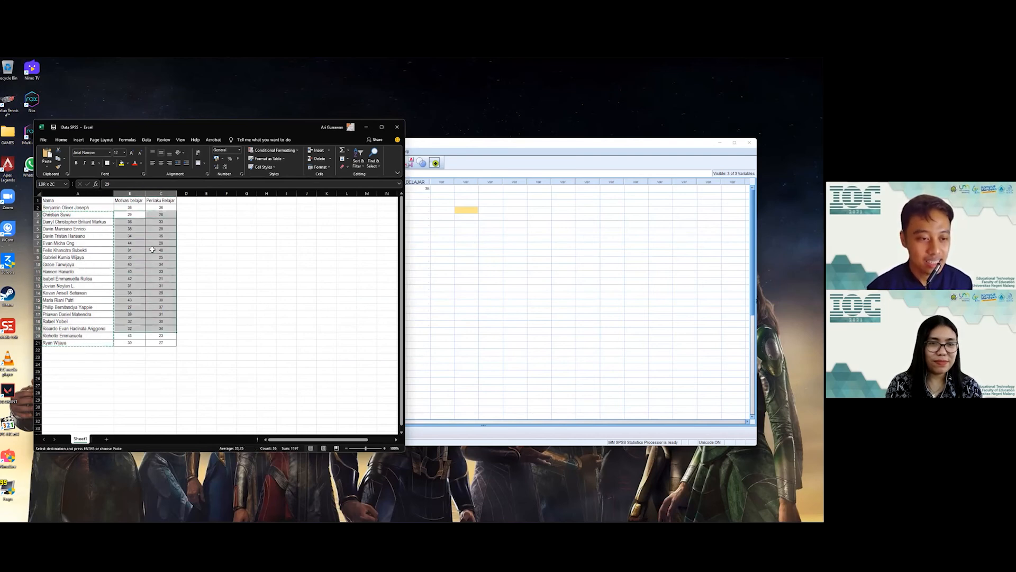
{"action": "key", "text": "shift+Down"}
Step: Copy those scores and mark rows 2–20 of both SPSS score columns
{"action": "right_click", "coordinate": [158, 261]}
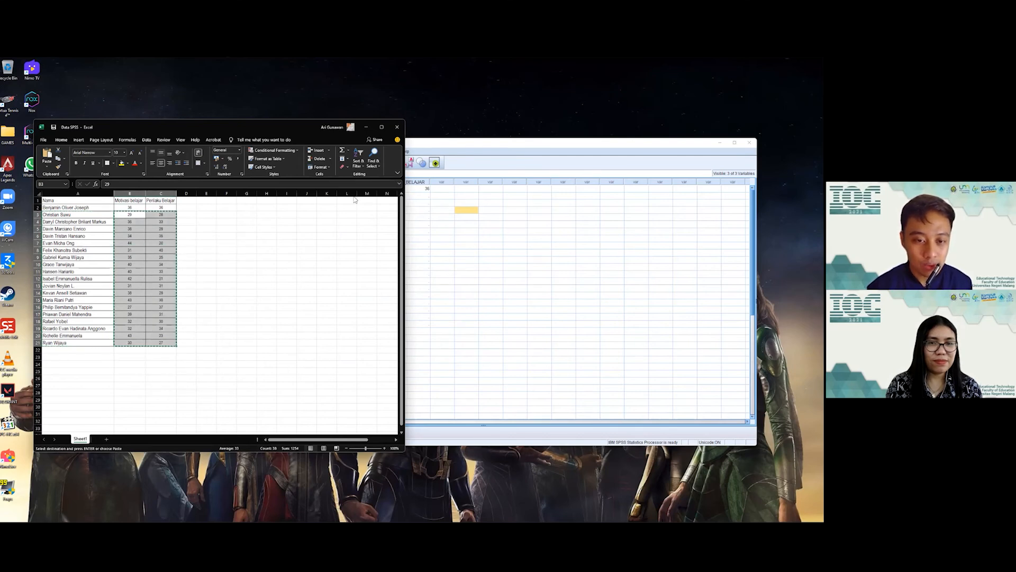
{"action": "left_click", "coordinate": [515, 224]}
{"action": "left_click", "coordinate": [357, 196]}
{"action": "left_click_drag", "start_coordinate": [386, 212], "coordinate": [388, 326]}
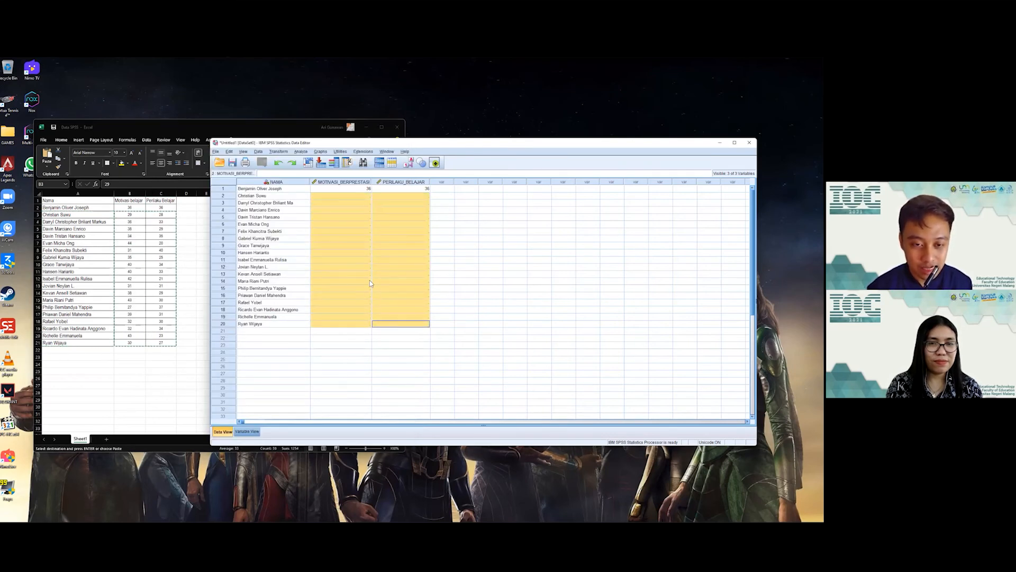
Step: Paste the 19 students' motivation and learning-behaviour scores into SPSS rows 2–20
{"action": "right_click", "coordinate": [346, 201]}
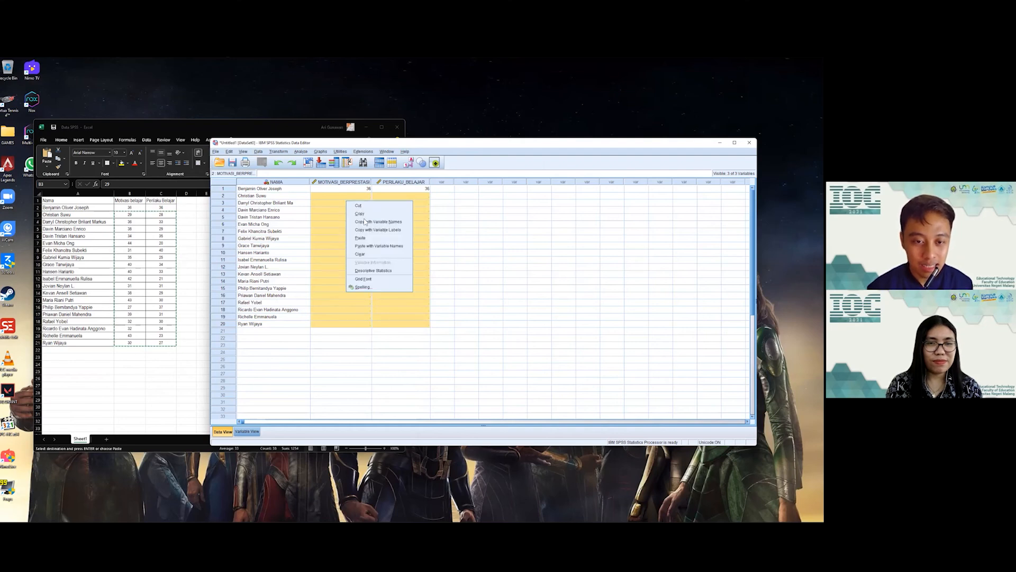
{"action": "left_click", "coordinate": [370, 238]}
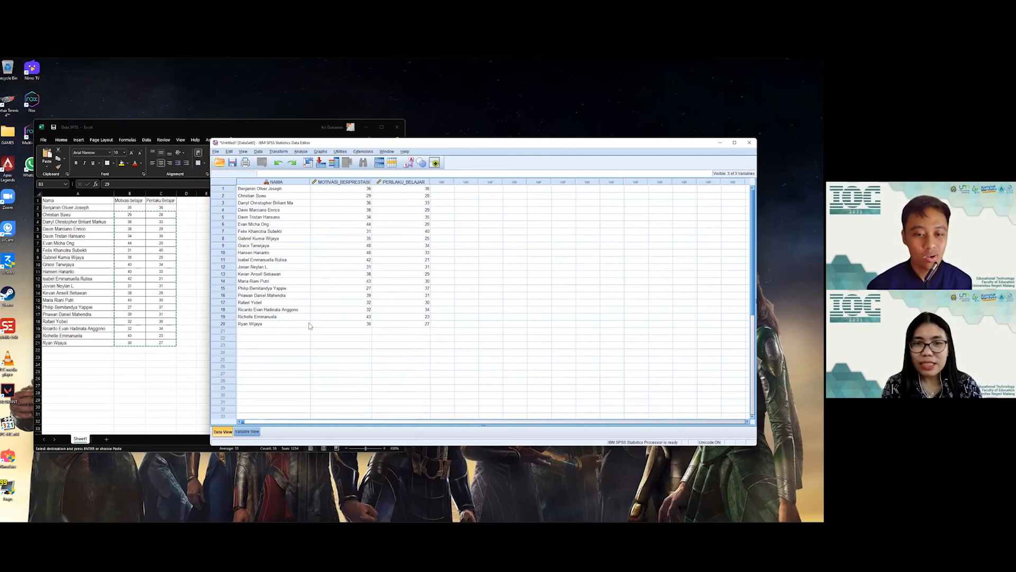
Step: Give MOTIVASI_BERPRESTASI 2 decimals so its scores read 36.00, 29.00 in Data View
{"action": "left_click", "coordinate": [248, 432]}
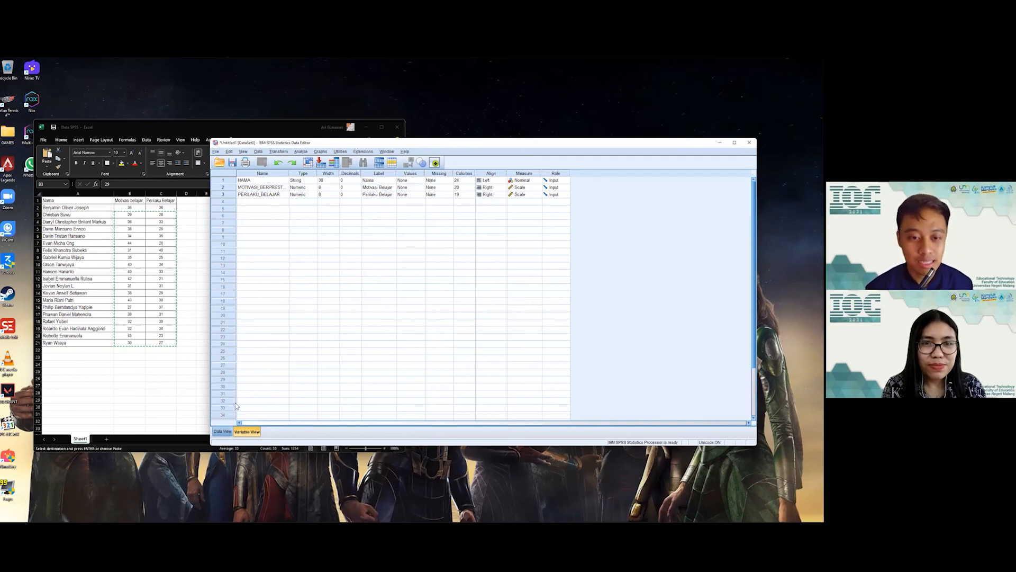
{"action": "left_click", "coordinate": [345, 188]}
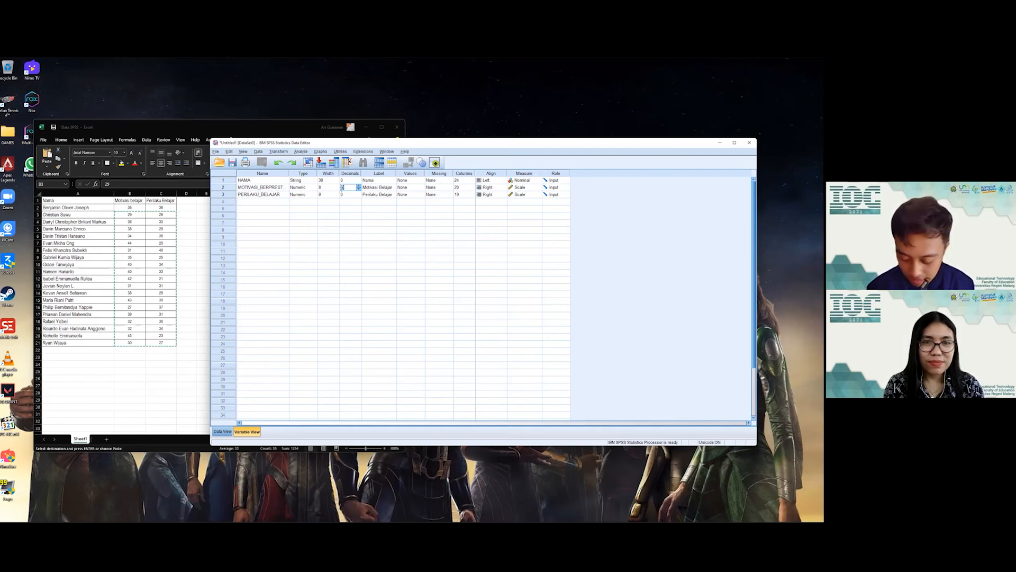
{"action": "left_click", "coordinate": [361, 260]}
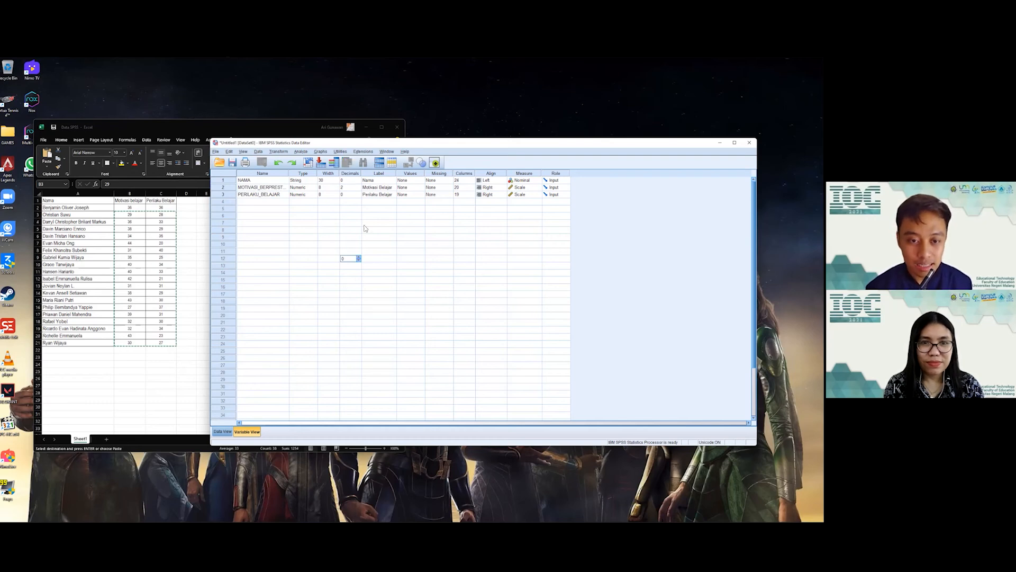
{"action": "left_click", "coordinate": [222, 432]}
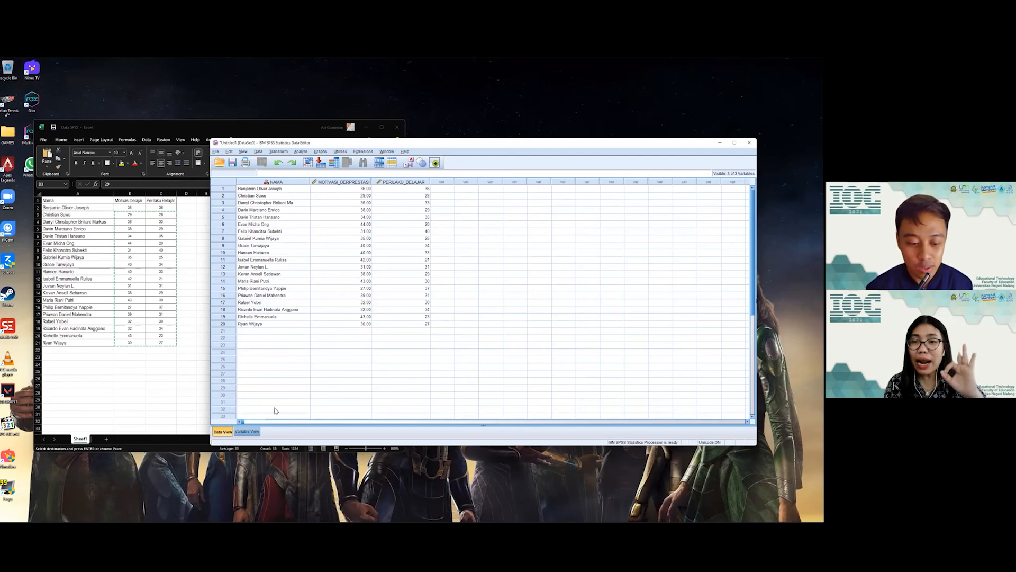
Step: Change MOTIVASI_BERPRESTASI back to 0 decimals and check the whole-number scores in Data View
{"action": "left_click", "coordinate": [259, 433]}
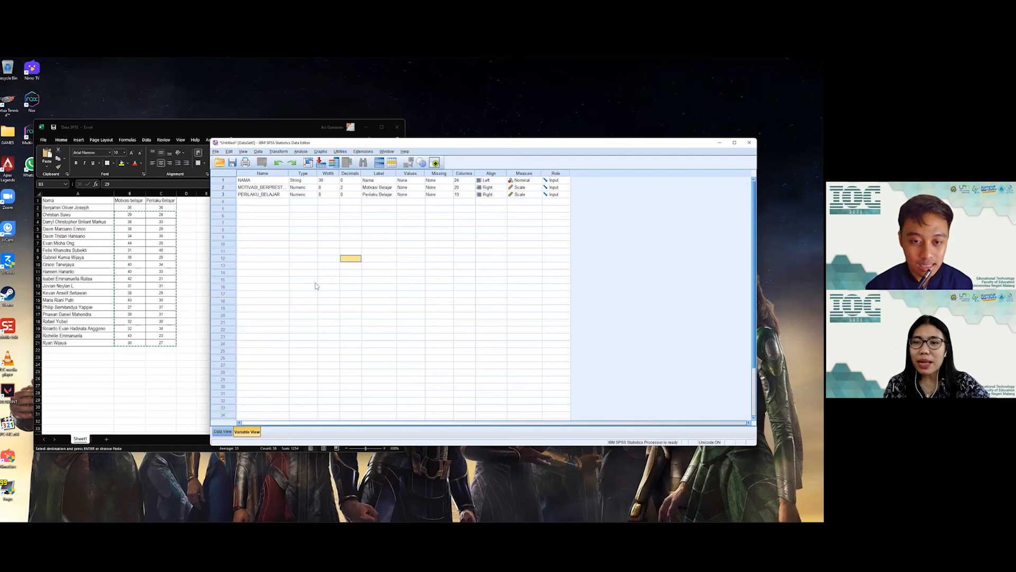
{"action": "left_click", "coordinate": [349, 188]}
{"action": "double_click", "coordinate": [342, 188]}
{"action": "left_click", "coordinate": [223, 432]}
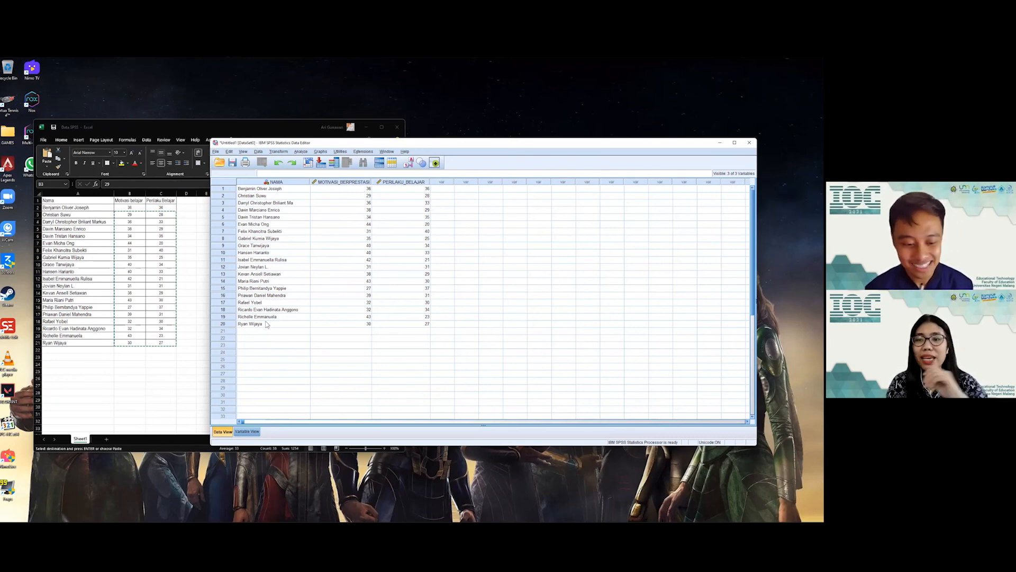
{"action": "left_click", "coordinate": [244, 433]}
{"action": "left_click", "coordinate": [223, 432]}
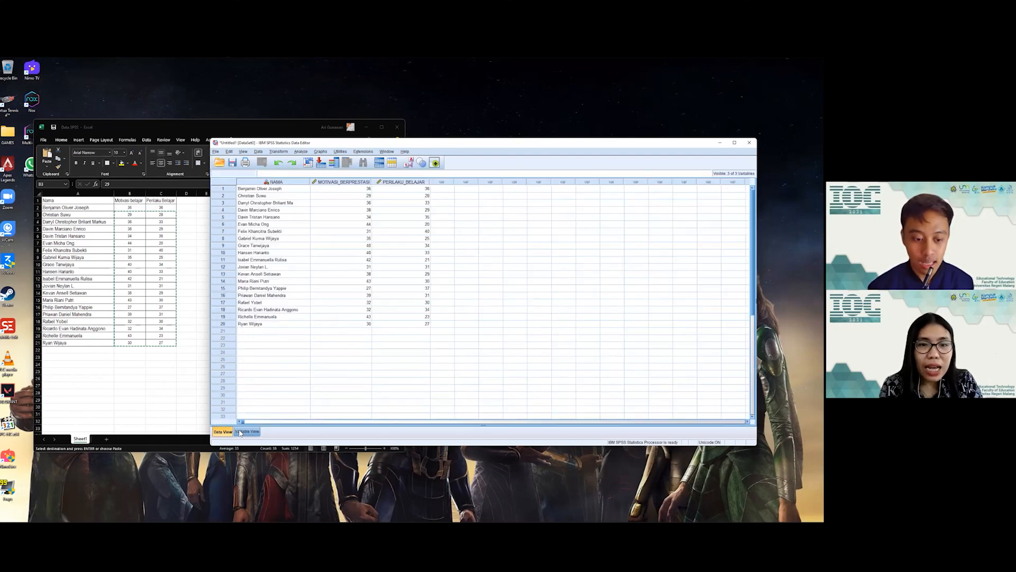
{"action": "left_click", "coordinate": [240, 432]}
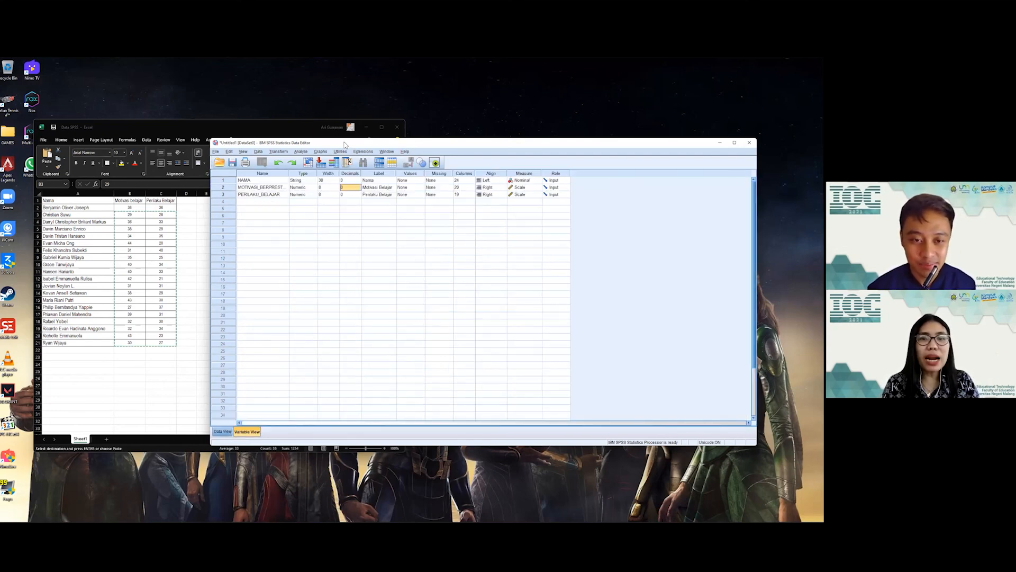
{"action": "left_click_drag", "start_coordinate": [344, 145], "coordinate": [311, 125]}
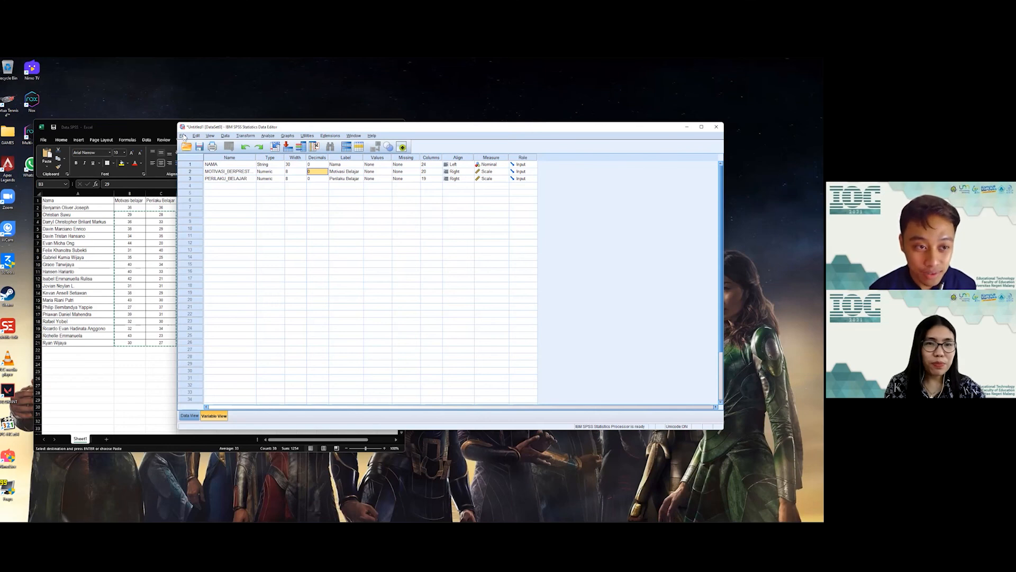
Step: Save the dataset to Documents as Penelitian.sav
{"action": "left_click", "coordinate": [183, 136]}
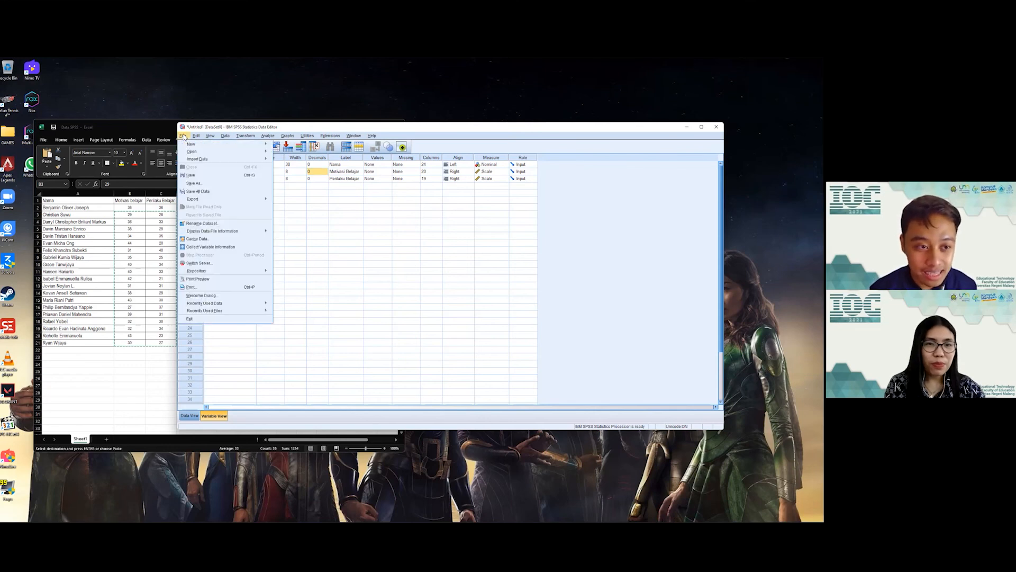
{"action": "left_click", "coordinate": [211, 176]}
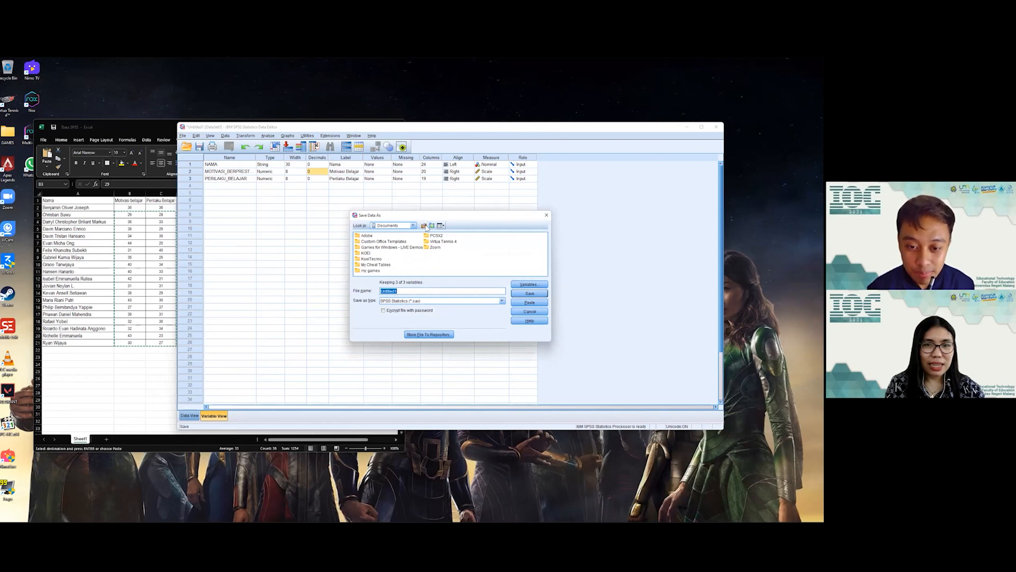
{"action": "left_click", "coordinate": [414, 226]}
{"action": "left_click", "coordinate": [414, 227]}
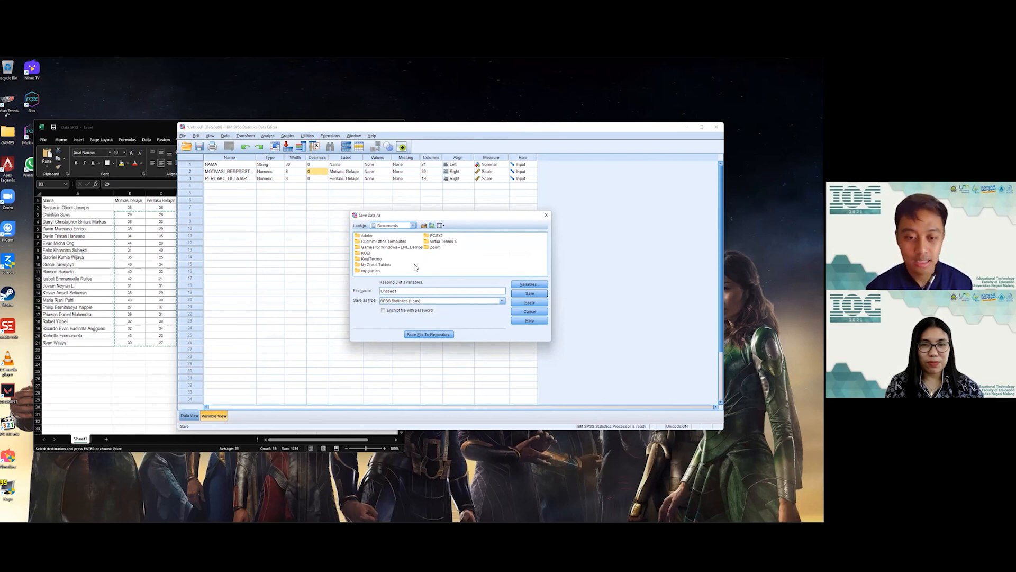
{"action": "left_click_drag", "start_coordinate": [397, 291], "coordinate": [379, 292]}
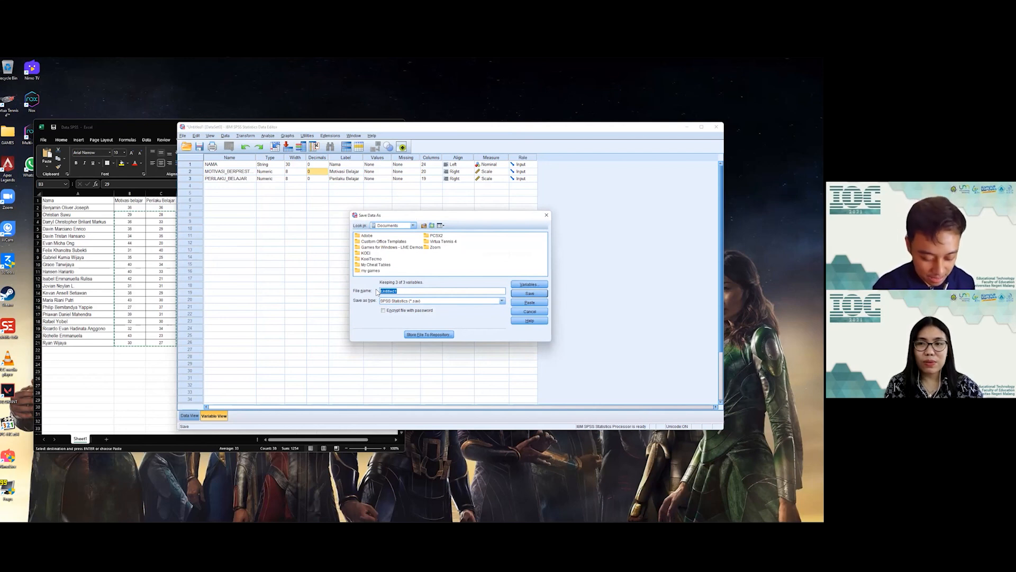
{"action": "type", "text": "Dene"}
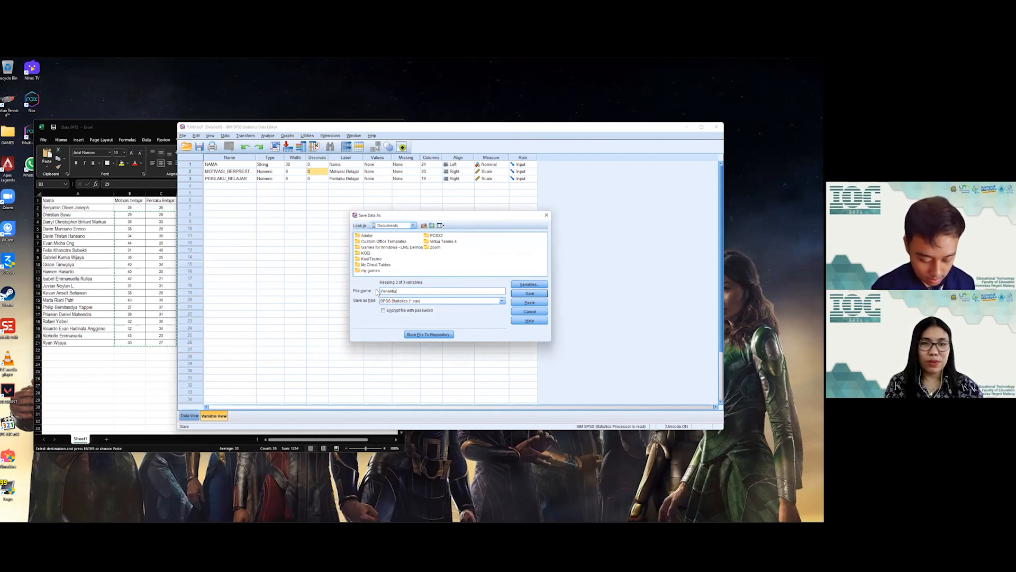
{"action": "left_click", "coordinate": [524, 295]}
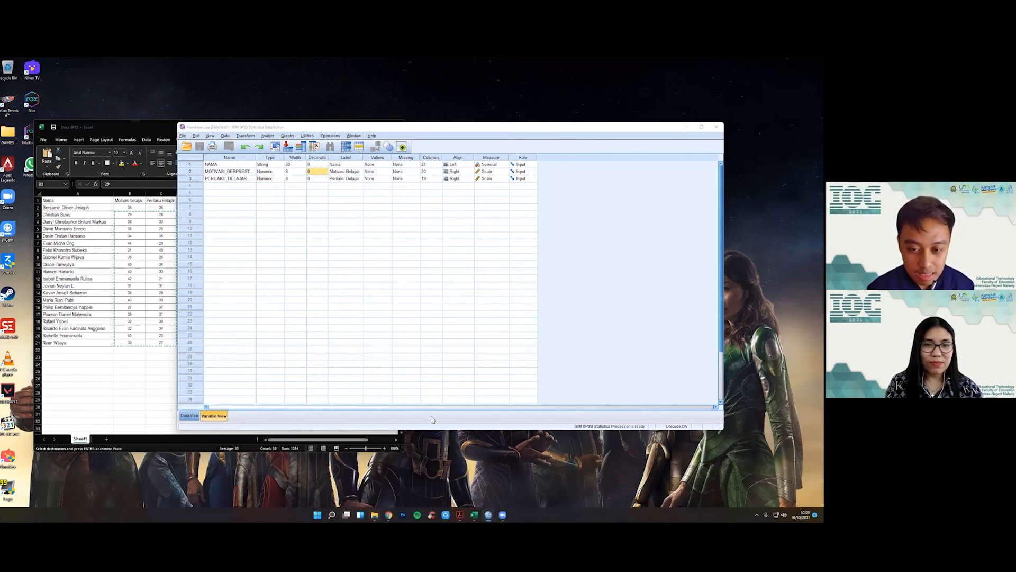
Step: Check in File Explorer that Penelitian is listed in Documents, then return to SPSS
{"action": "left_click", "coordinate": [374, 516]}
{"action": "left_click", "coordinate": [466, 259]}
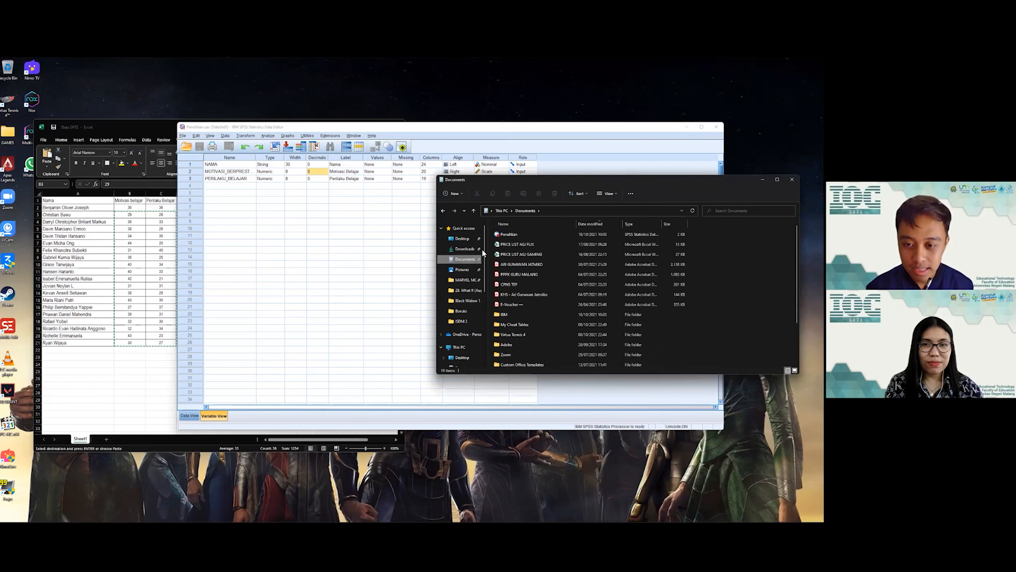
{"action": "left_click", "coordinate": [511, 238]}
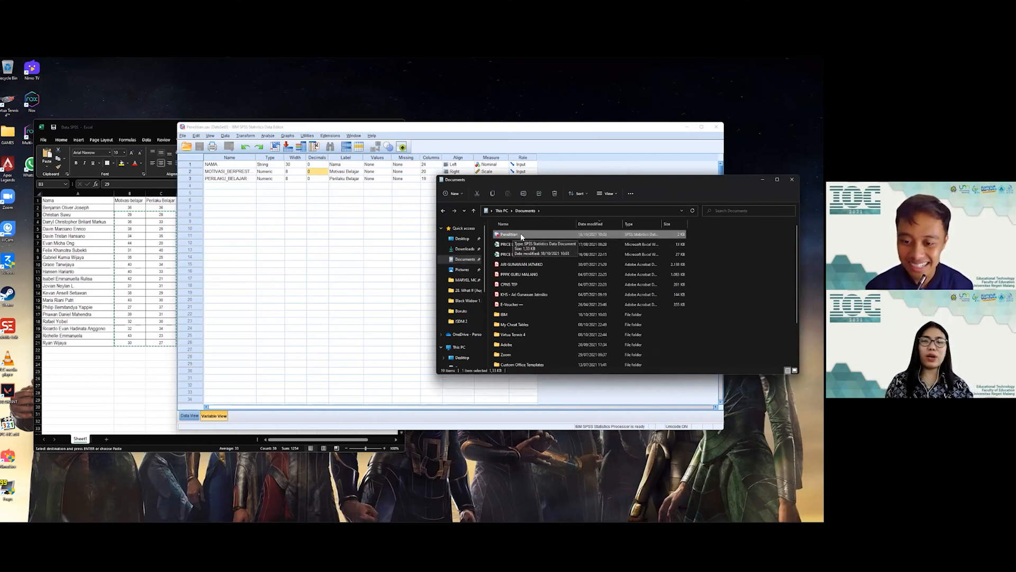
{"action": "left_click", "coordinate": [373, 207]}
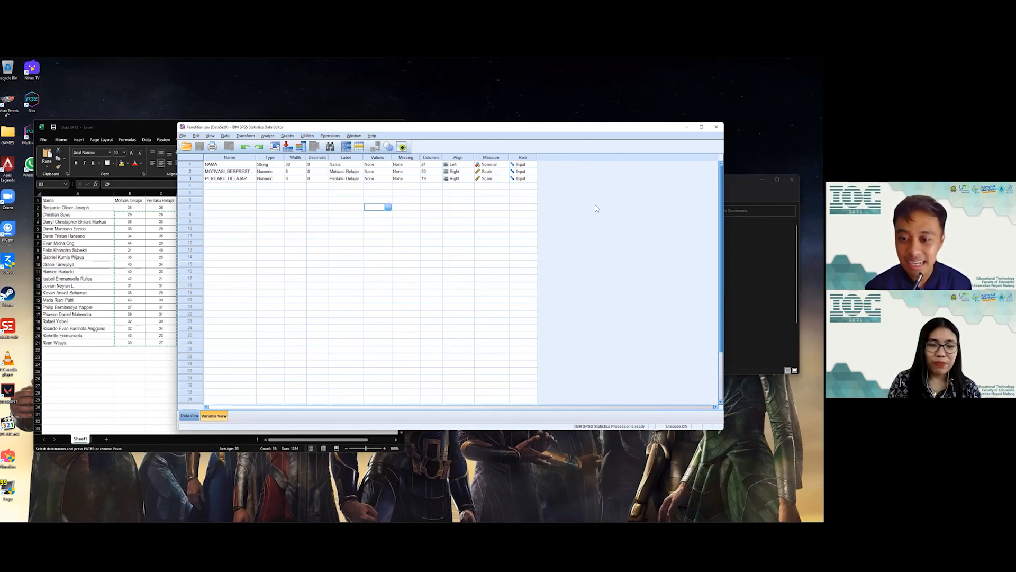
{"action": "key", "text": "alt+Tab"}
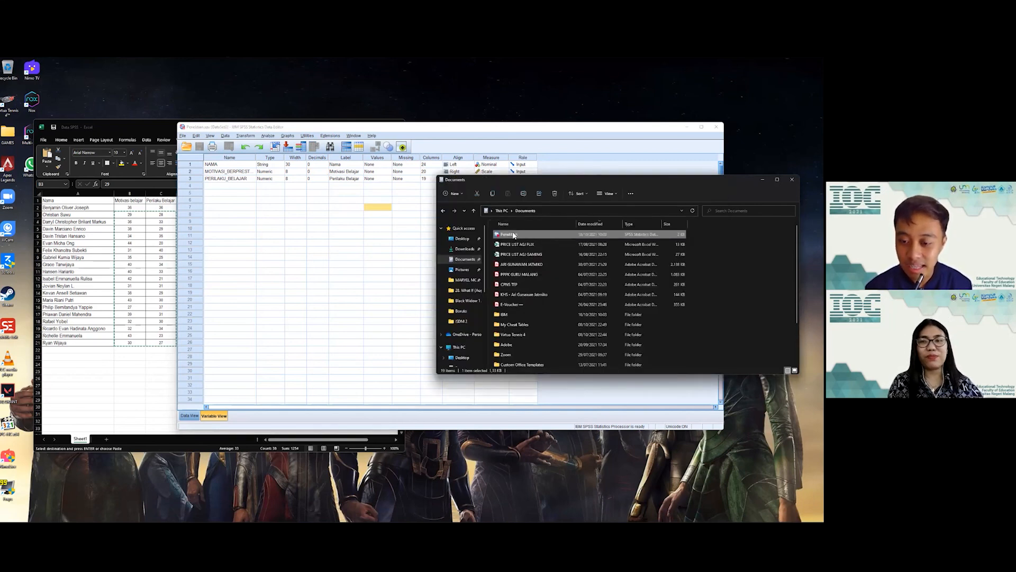
{"action": "left_click", "coordinate": [334, 243]}
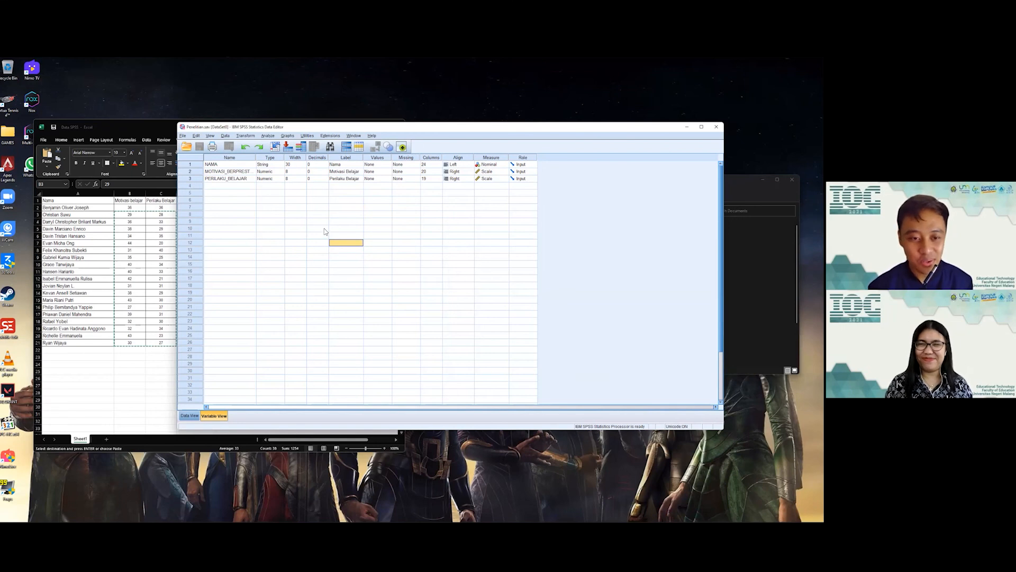
Step: Set the MOTIVASI_BERPRESTASI variable's width to 9
{"action": "left_click", "coordinate": [190, 415]}
{"action": "left_click", "coordinate": [214, 415]}
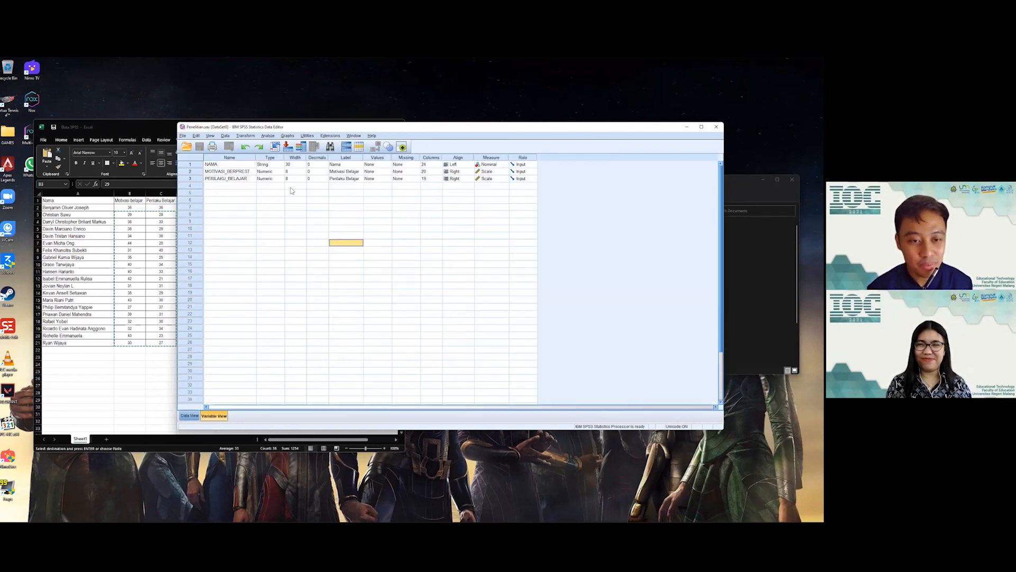
{"action": "left_click", "coordinate": [305, 169]}
{"action": "left_click", "coordinate": [236, 170]}
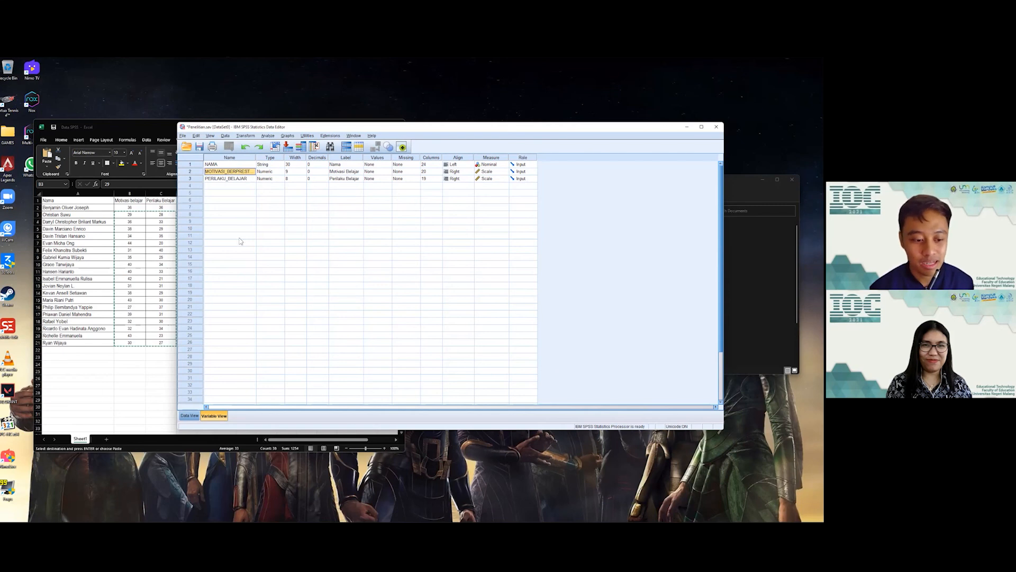
Step: Narrow the NAMA column slightly in the Data View grid of 20 students
{"action": "left_click", "coordinate": [192, 415]}
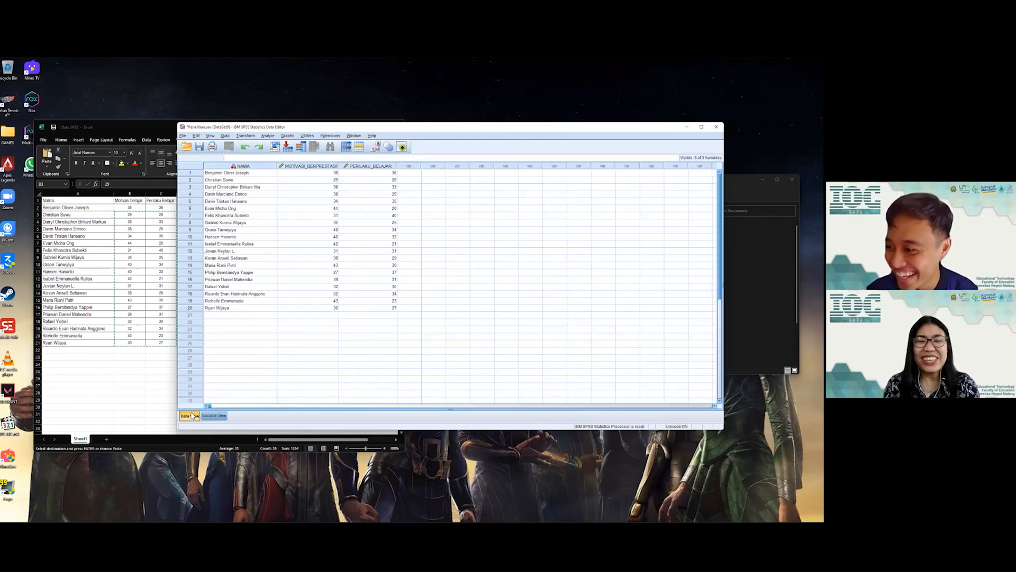
{"action": "left_click", "coordinate": [268, 245]}
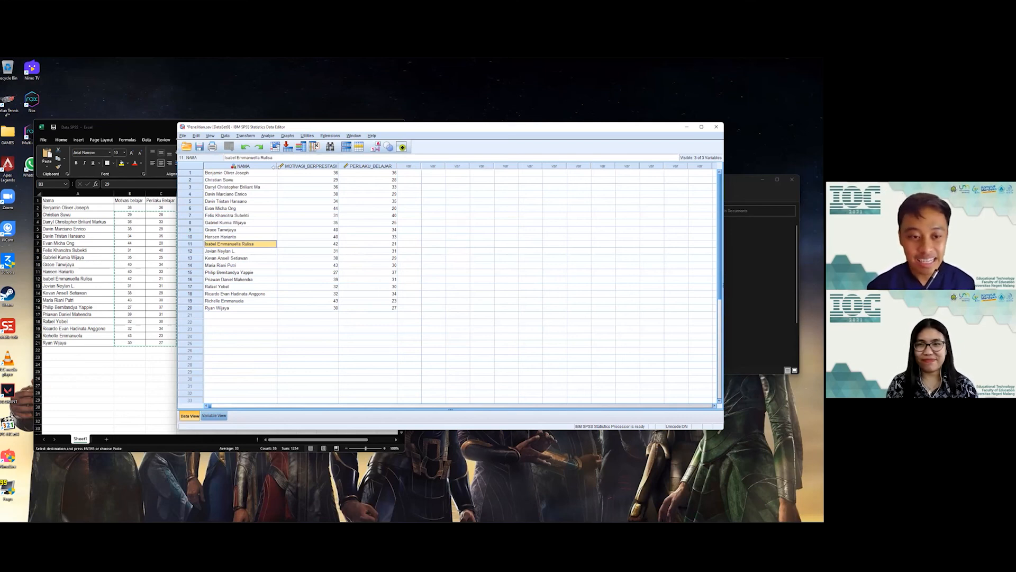
{"action": "left_click_drag", "start_coordinate": [274, 166], "coordinate": [266, 167]}
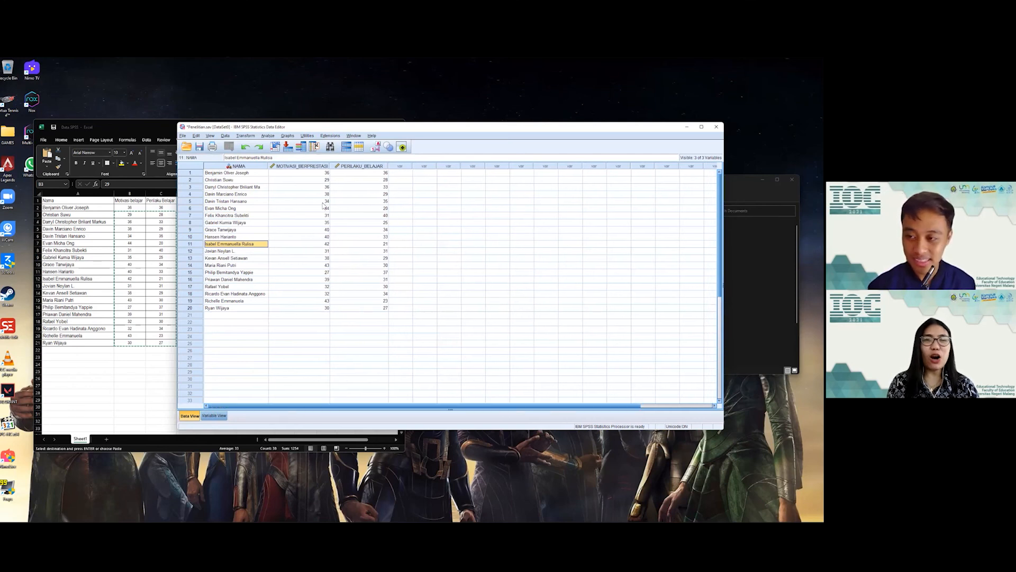
{"action": "left_click", "coordinate": [321, 230]}
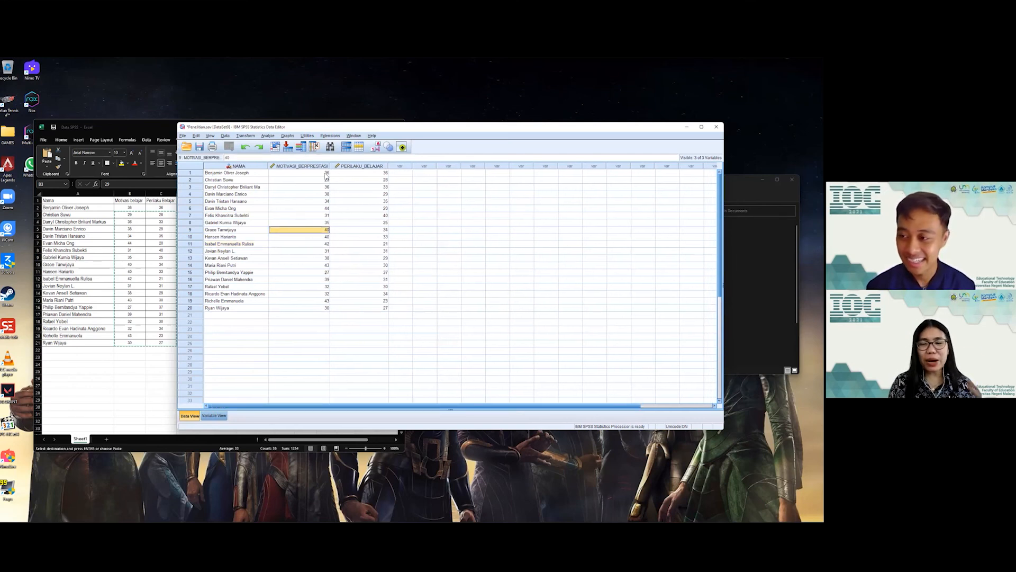